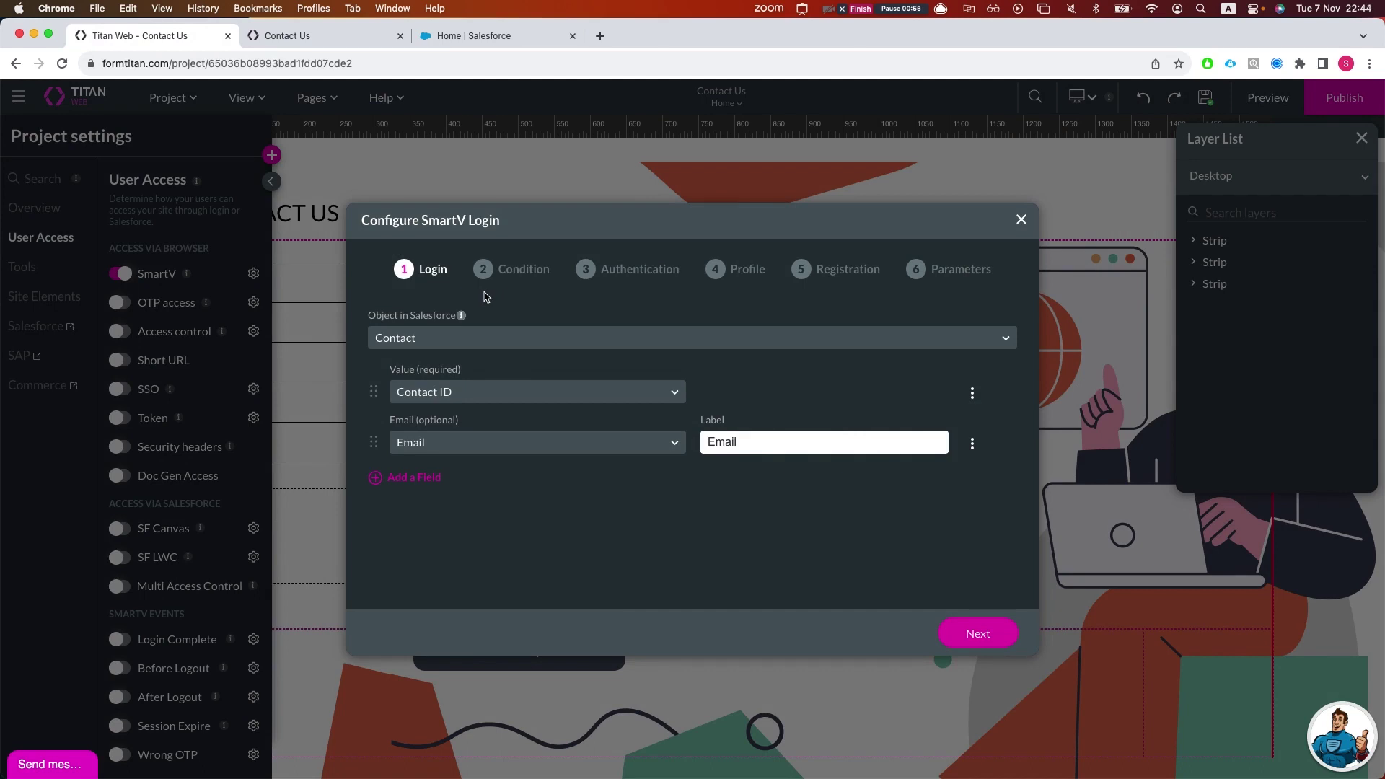
Step: Confirm the Contact / Contact ID / Email login step and move on to the Condition step
{"action": "left_click", "coordinate": [998, 644]}
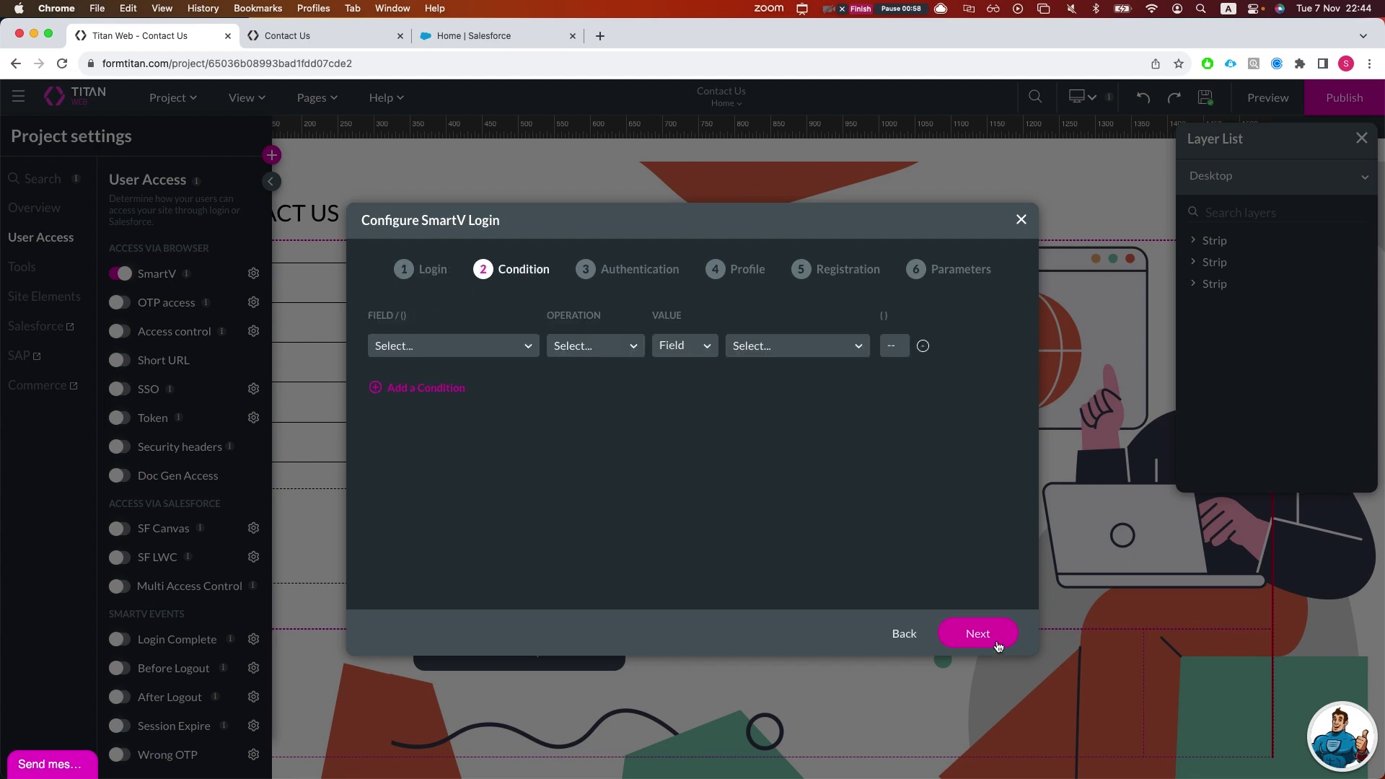
Step: Add an Account ID condition, then delete it so no conditions remain
{"action": "left_click", "coordinate": [509, 353]}
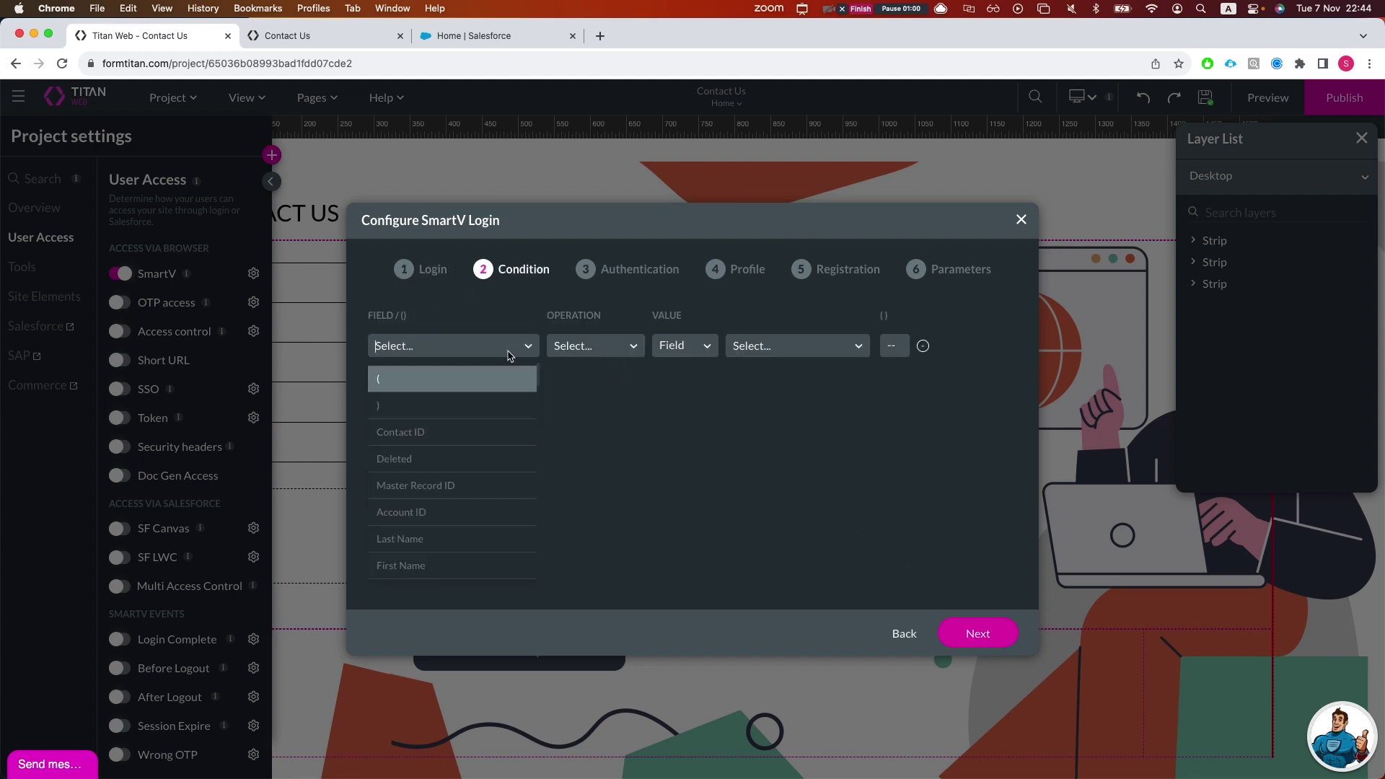
{"action": "type", "text": "account"}
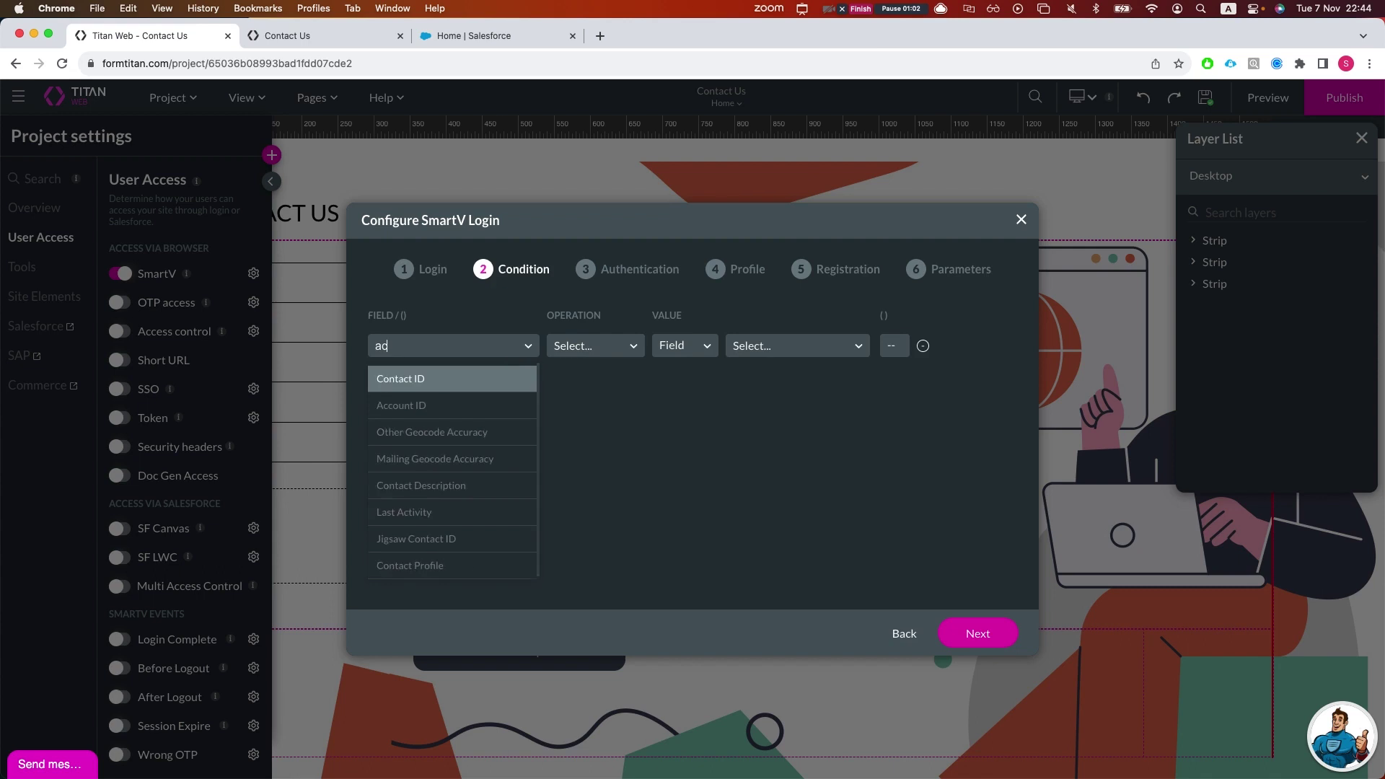
{"action": "key", "text": "Return"}
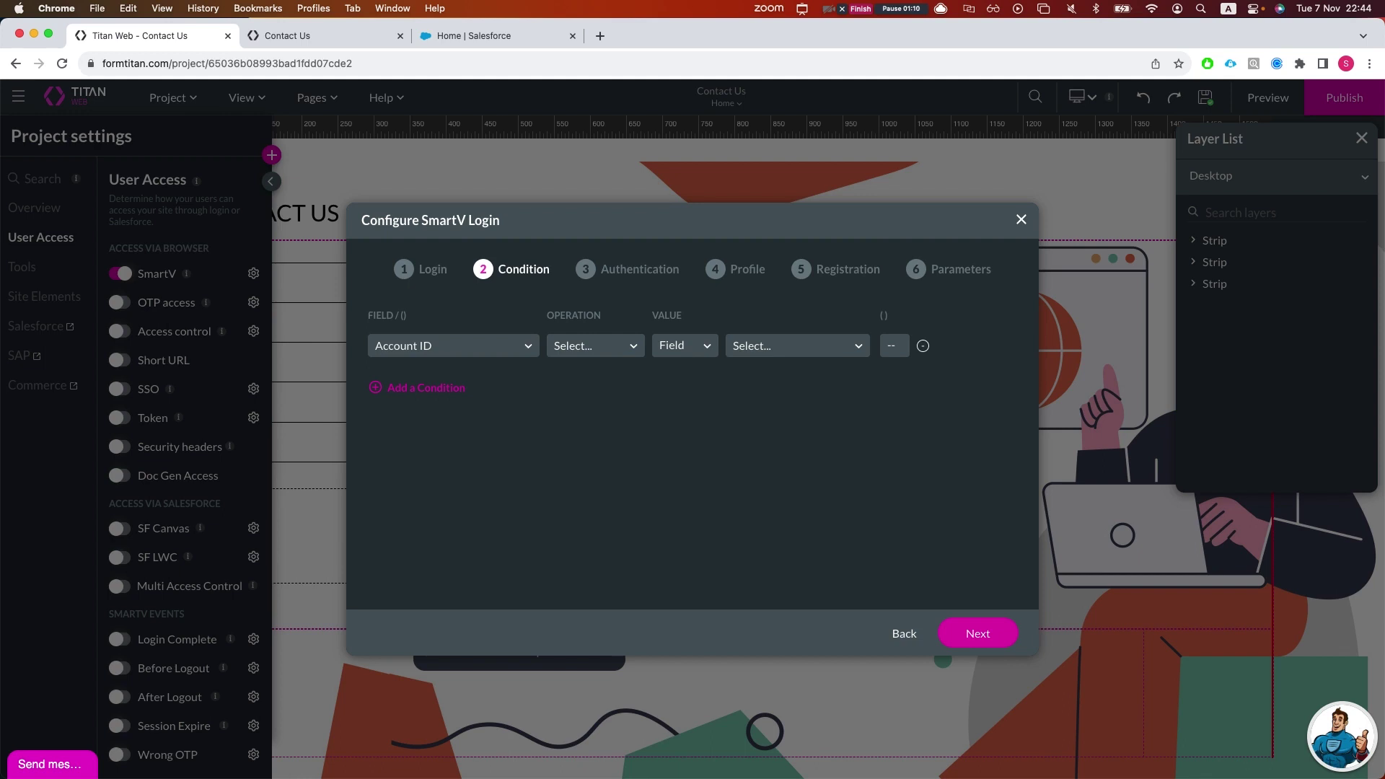
{"action": "left_click", "coordinate": [510, 348]}
{"action": "type", "text": "re"}
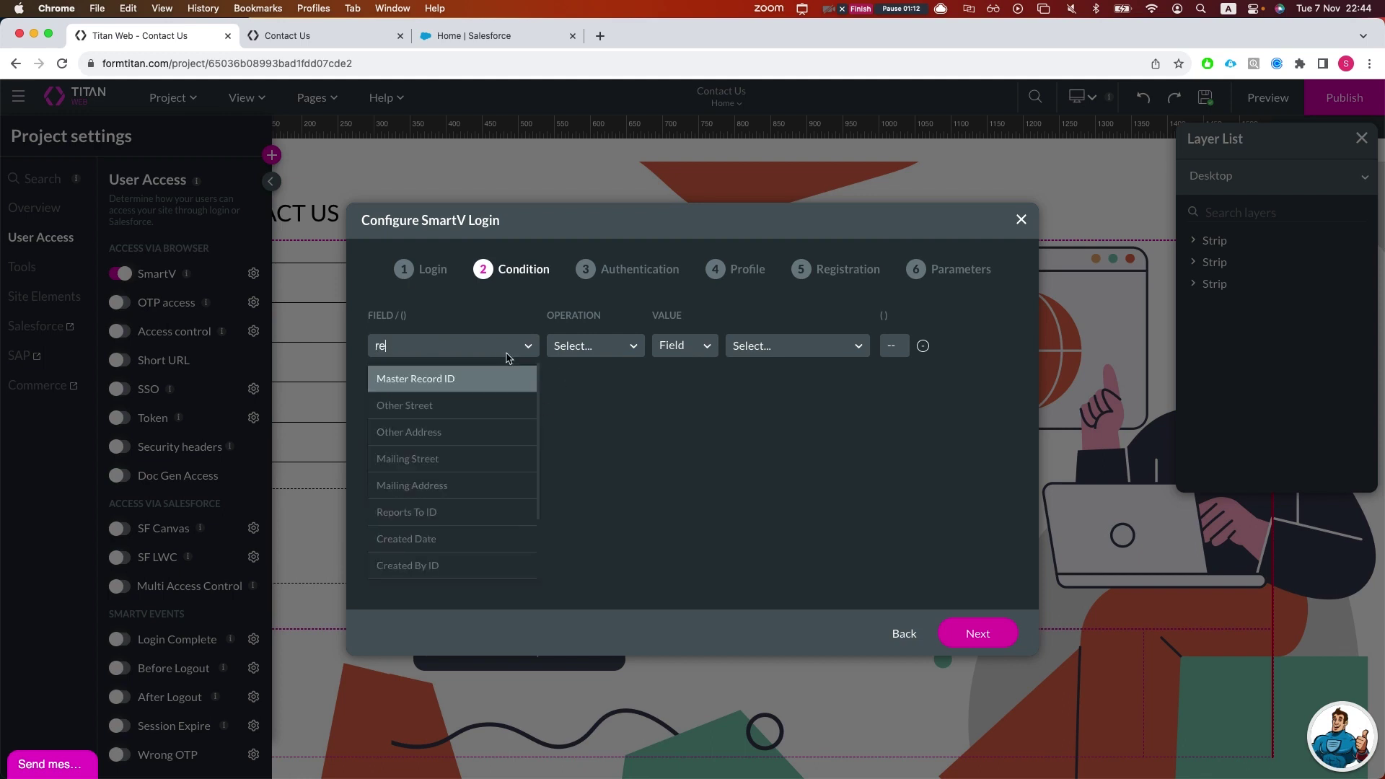
{"action": "left_click", "coordinate": [670, 452]}
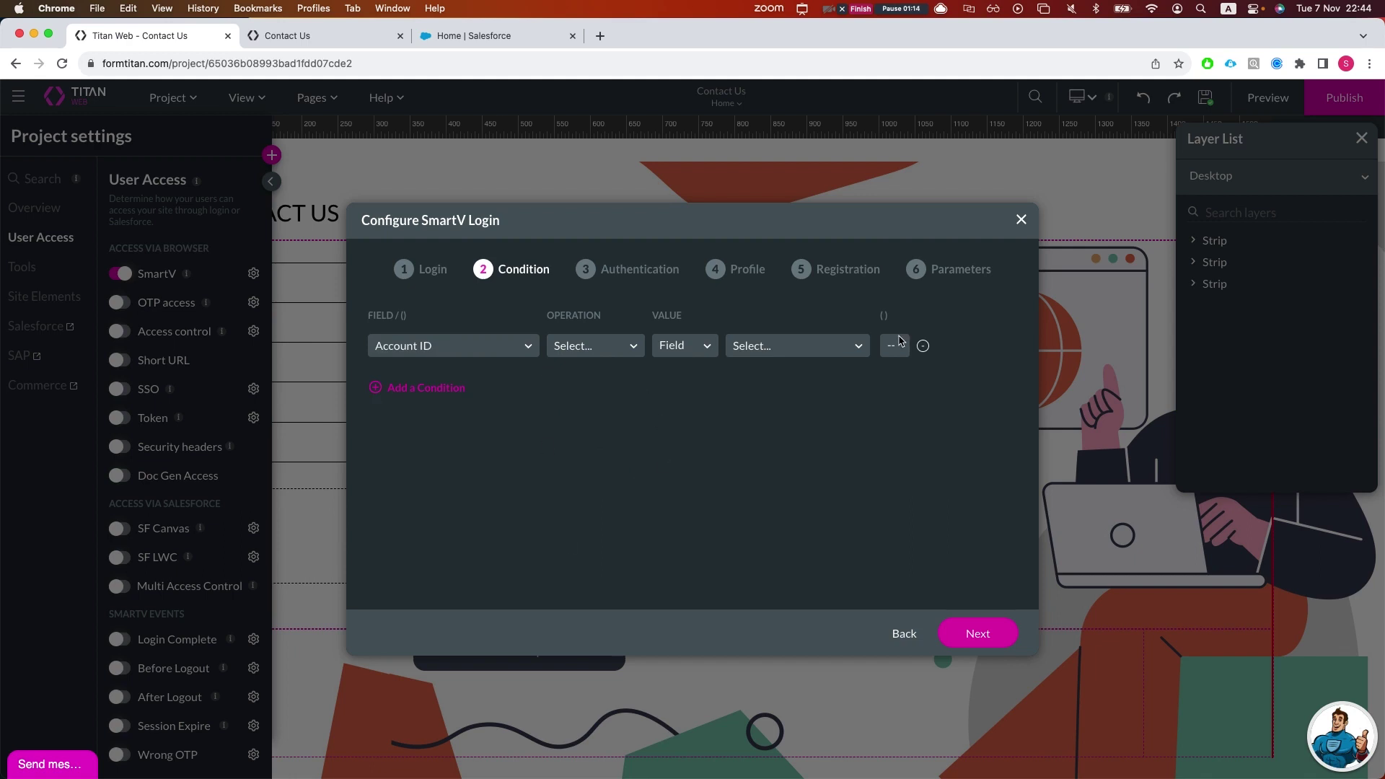
{"action": "left_click", "coordinate": [923, 346]}
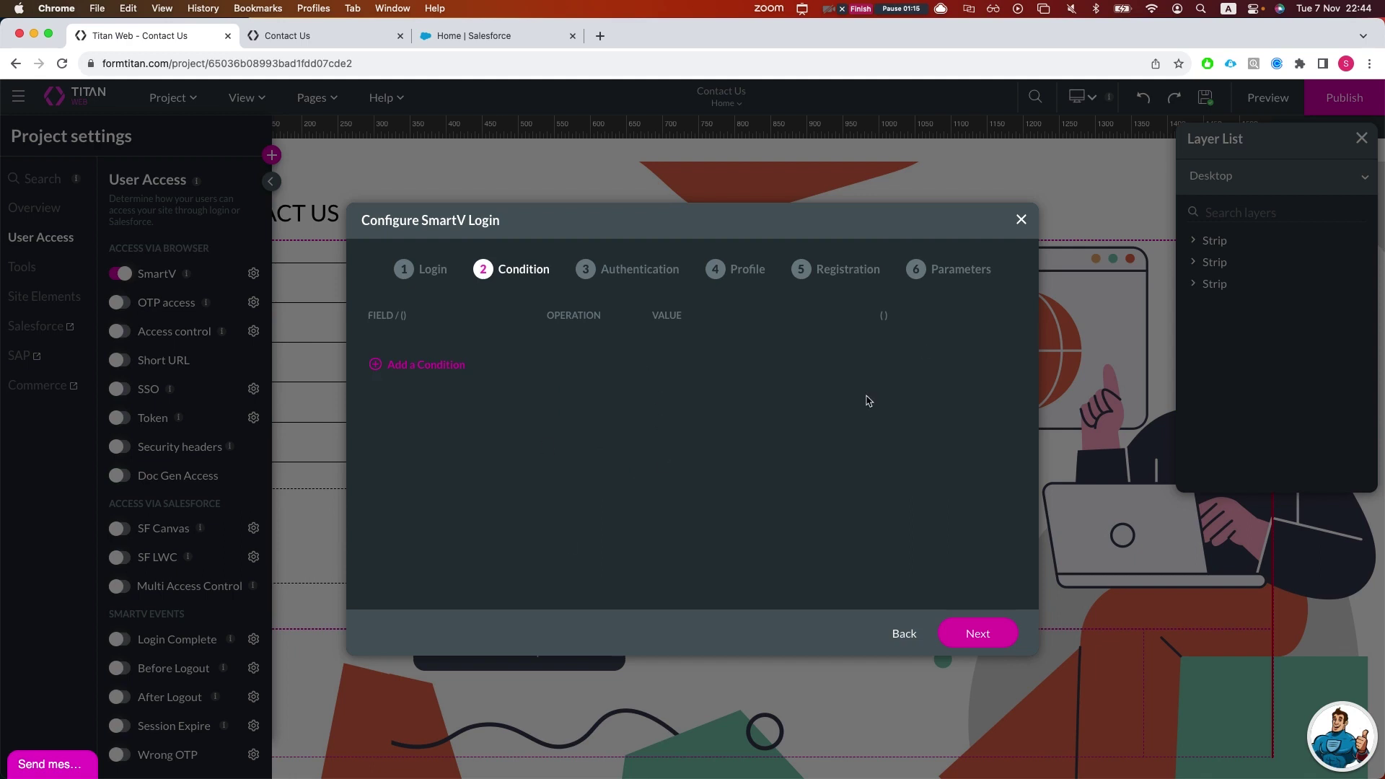
Step: Advance through the remaining setup steps and generate the SmartV login
{"action": "left_click", "coordinate": [967, 647]}
{"action": "left_click", "coordinate": [981, 639]}
{"action": "left_click", "coordinate": [983, 638]}
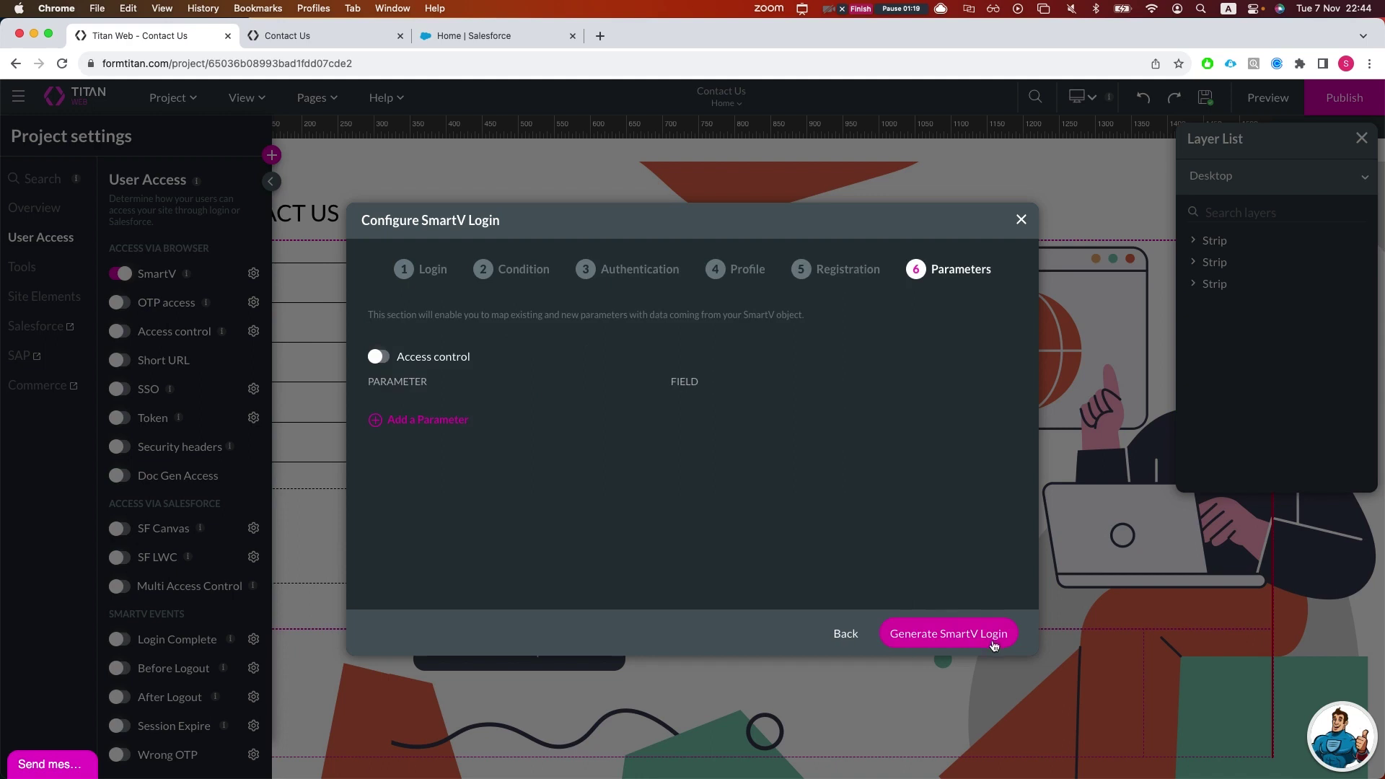
{"action": "left_click", "coordinate": [994, 644]}
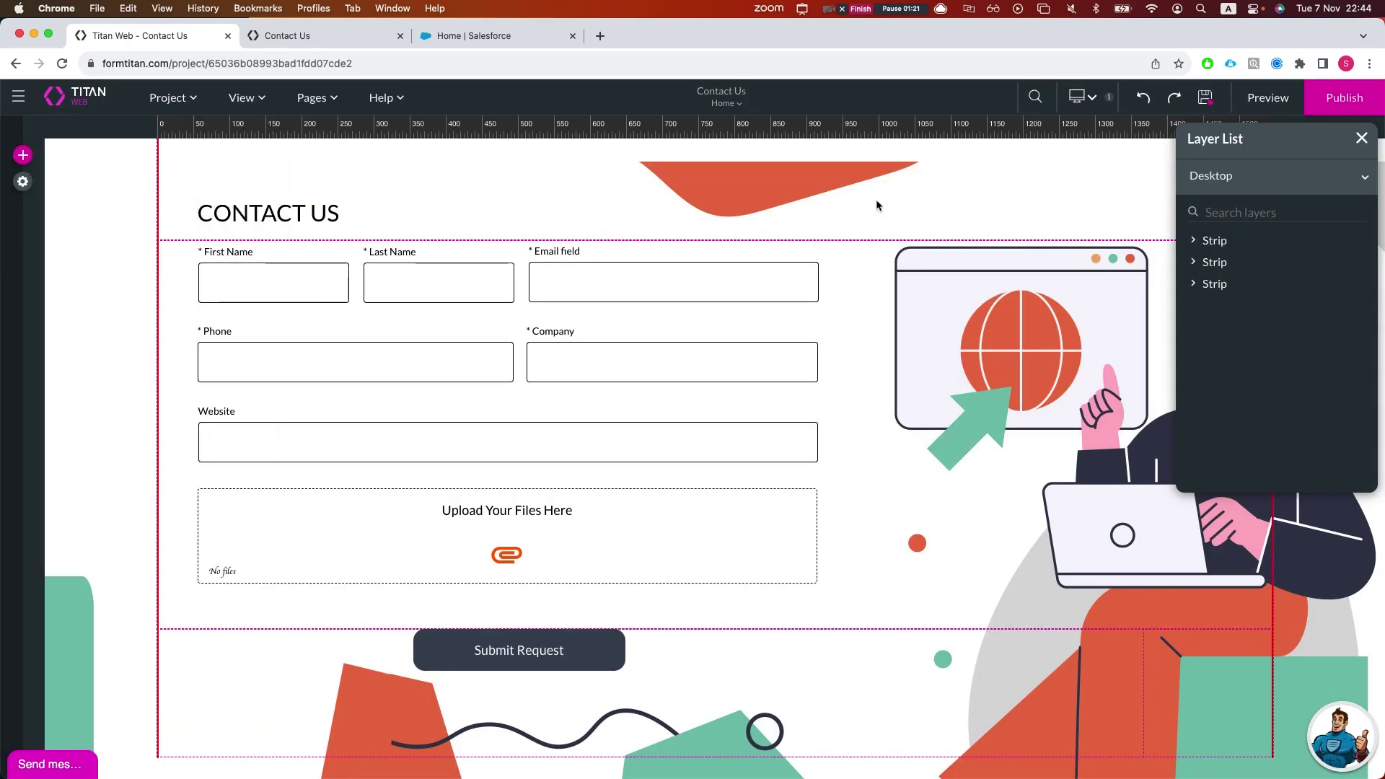
Step: In Salesforce, open the app launcher and focus the global Search box
{"action": "left_click", "coordinate": [495, 34]}
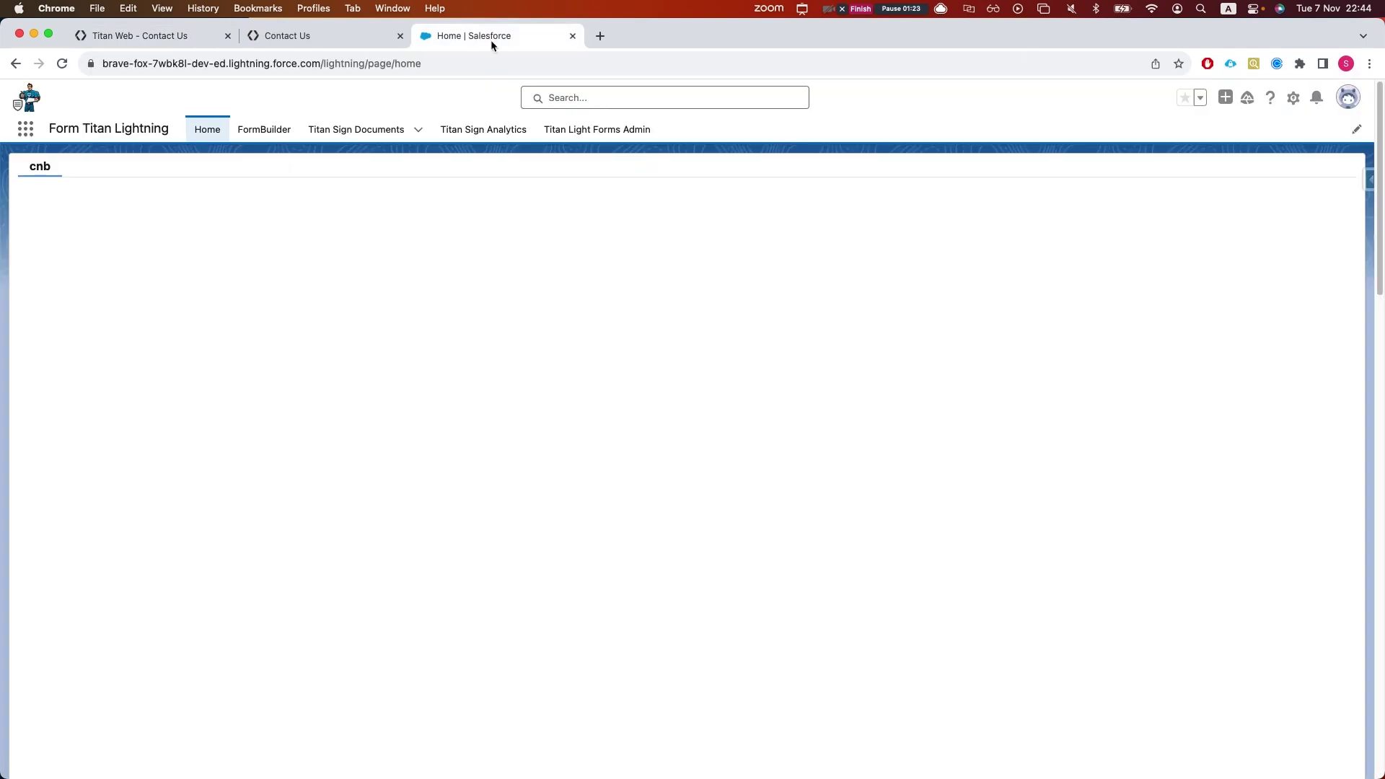
{"action": "left_click", "coordinate": [25, 128]}
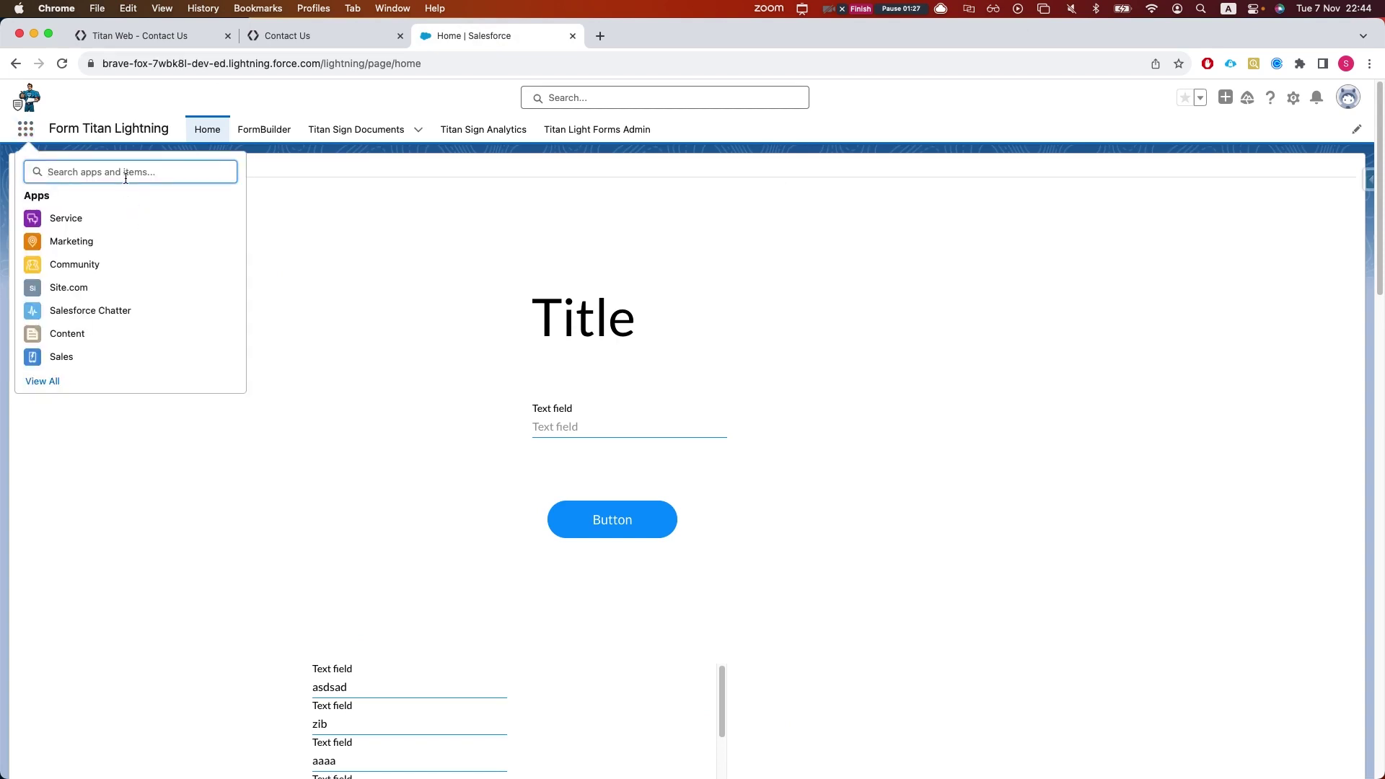
{"action": "left_click", "coordinate": [529, 100]}
Step: On the Contact Us login page, replace the email field's text with a contact's email address
{"action": "left_click", "coordinate": [309, 36]}
{"action": "left_click_drag", "start_coordinate": [611, 431], "coordinate": [545, 430]}
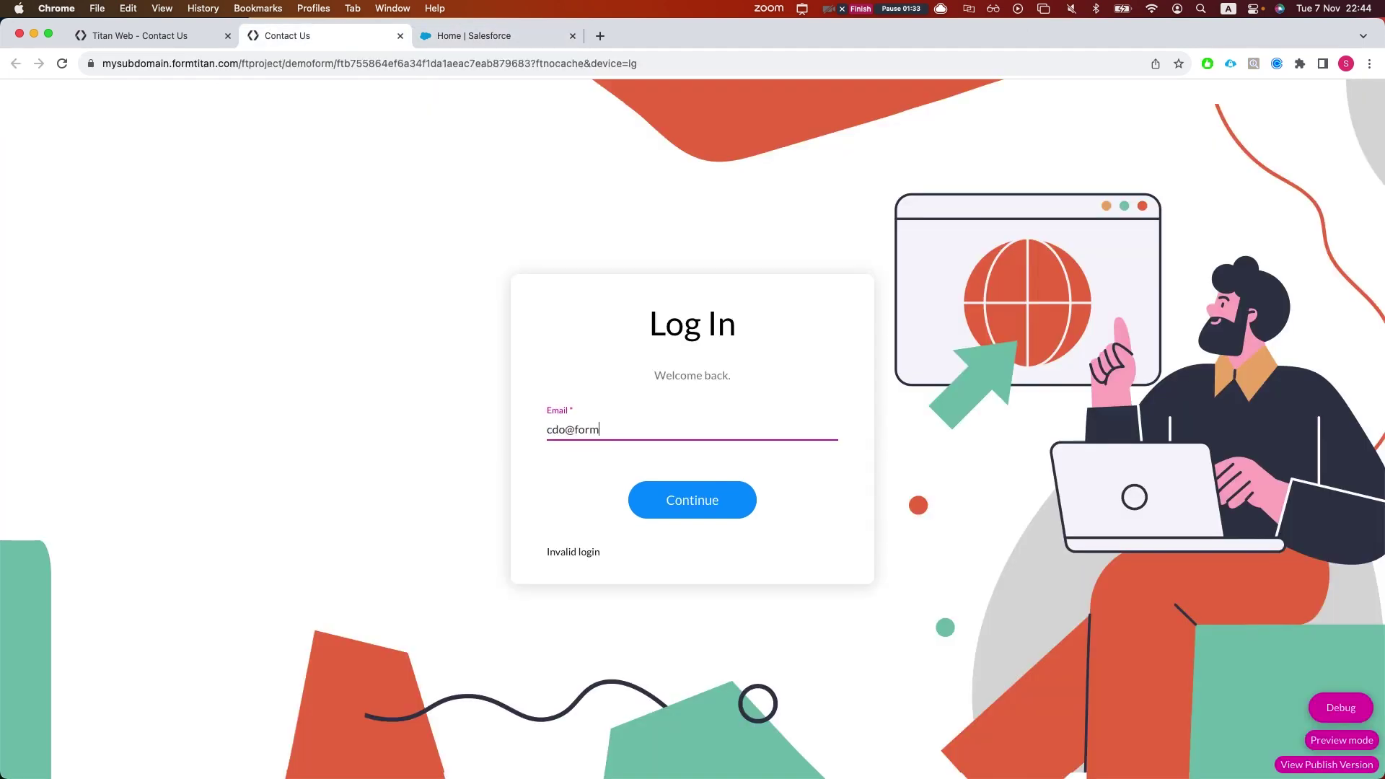
Step: Copy the login email and run a Salesforce global search for it
{"action": "left_click_drag", "start_coordinate": [647, 431], "coordinate": [560, 238]}
{"action": "key", "text": "super+c"}
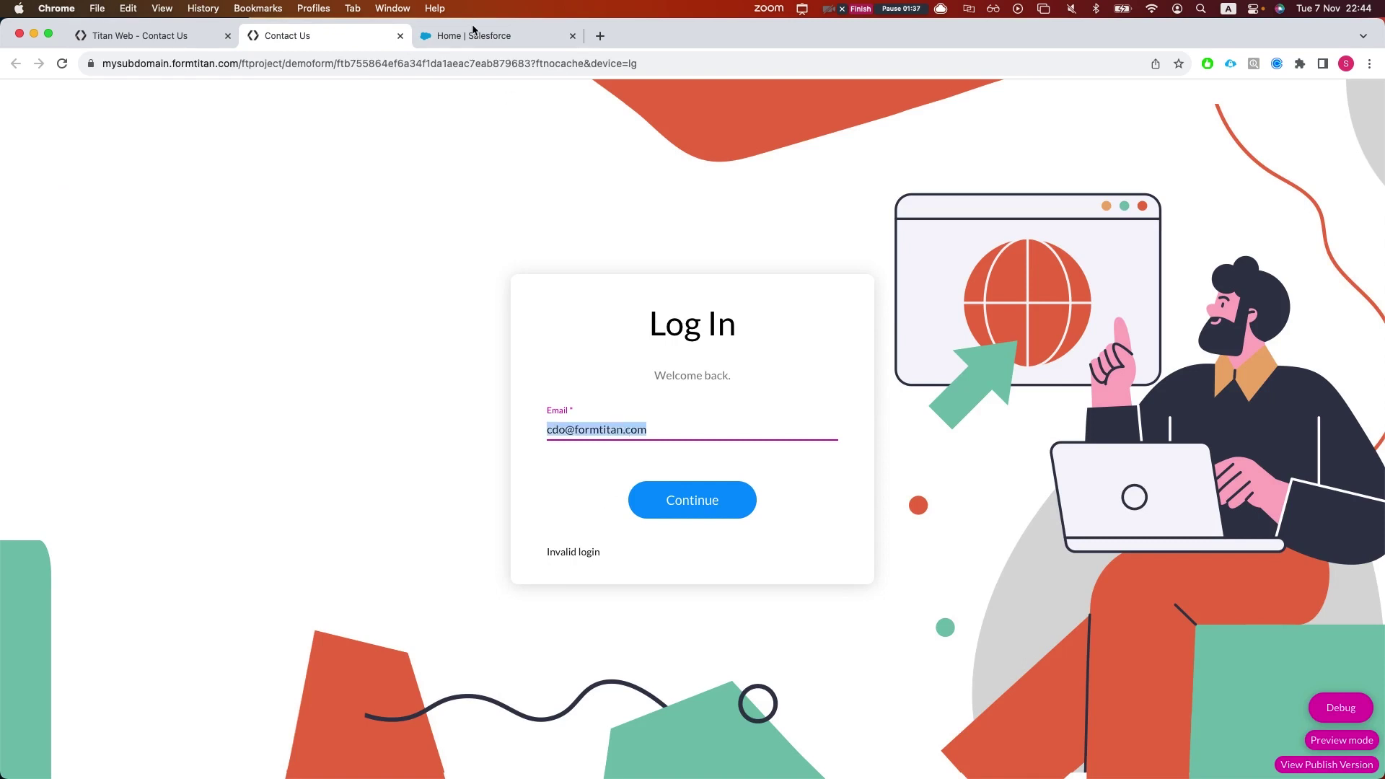
{"action": "left_click", "coordinate": [487, 34]}
{"action": "key", "text": "super+v"}
{"action": "key", "text": "Return"}
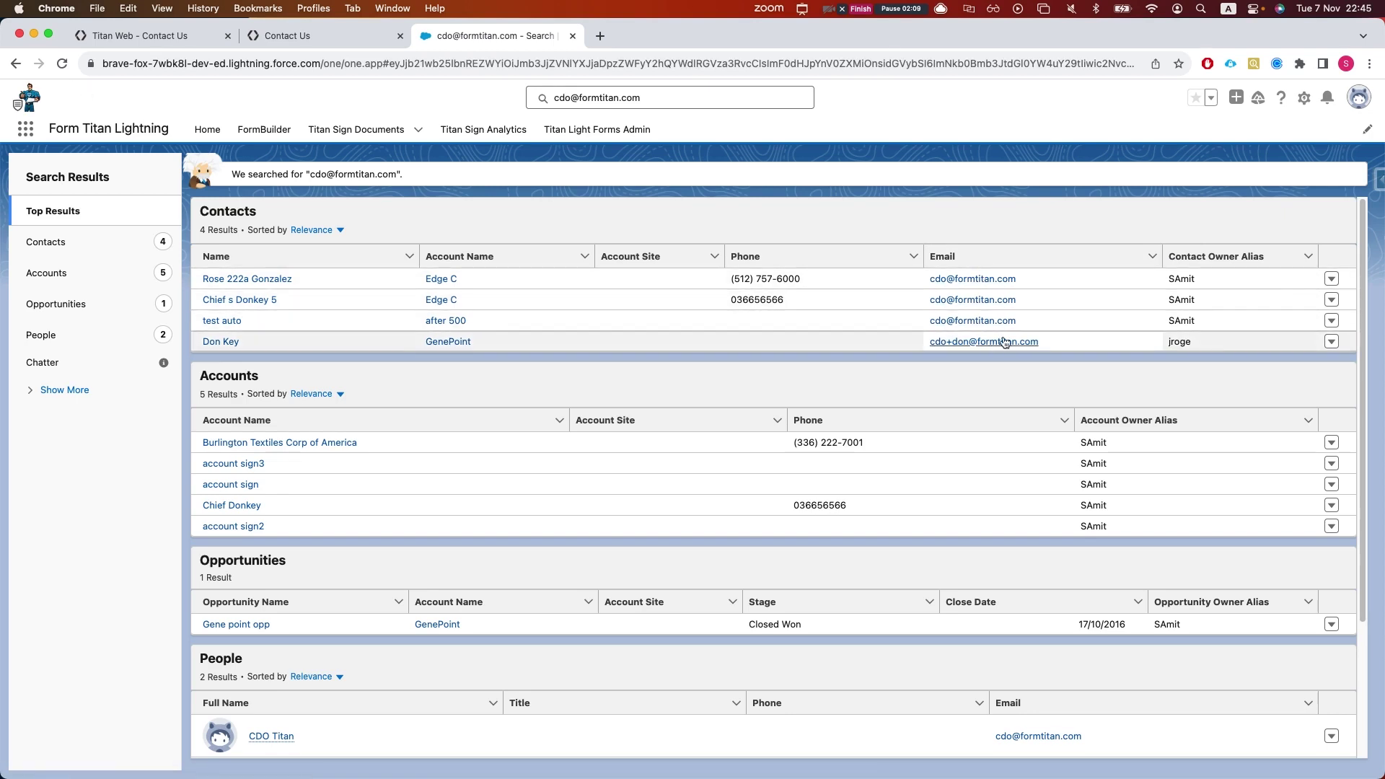
Step: Copy the GenePoint contact's email from the results and submit it as the Contact Us login email
{"action": "left_click_drag", "start_coordinate": [1040, 340], "coordinate": [929, 344]}
{"action": "key", "text": "super+c"}
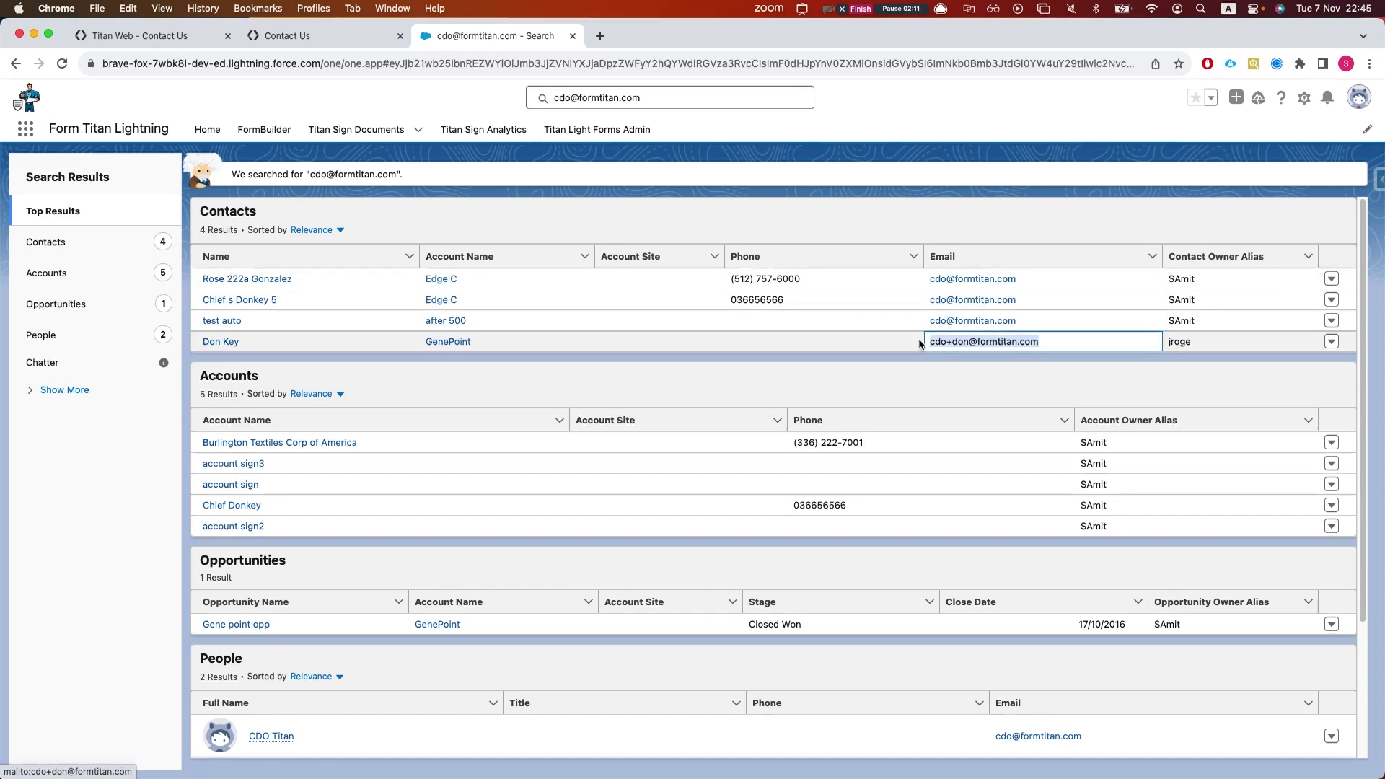
{"action": "left_click", "coordinate": [292, 33]}
{"action": "left_click", "coordinate": [621, 426]}
{"action": "key", "text": "super+a"}
{"action": "key", "text": "super+v"}
{"action": "key", "text": "Return"}
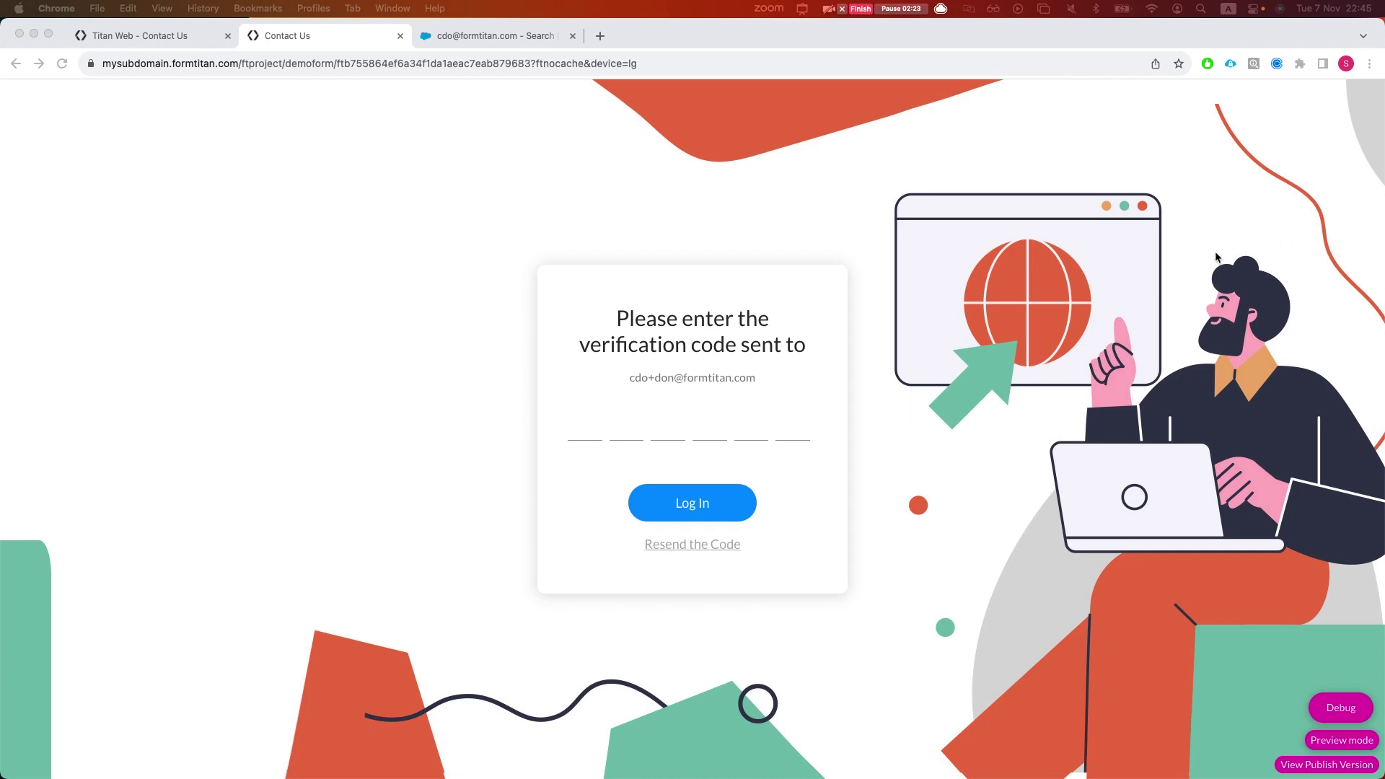
Step: Switch back to the 'Titan Web - Contact Us' form editor tab
{"action": "left_click", "coordinate": [151, 28]}
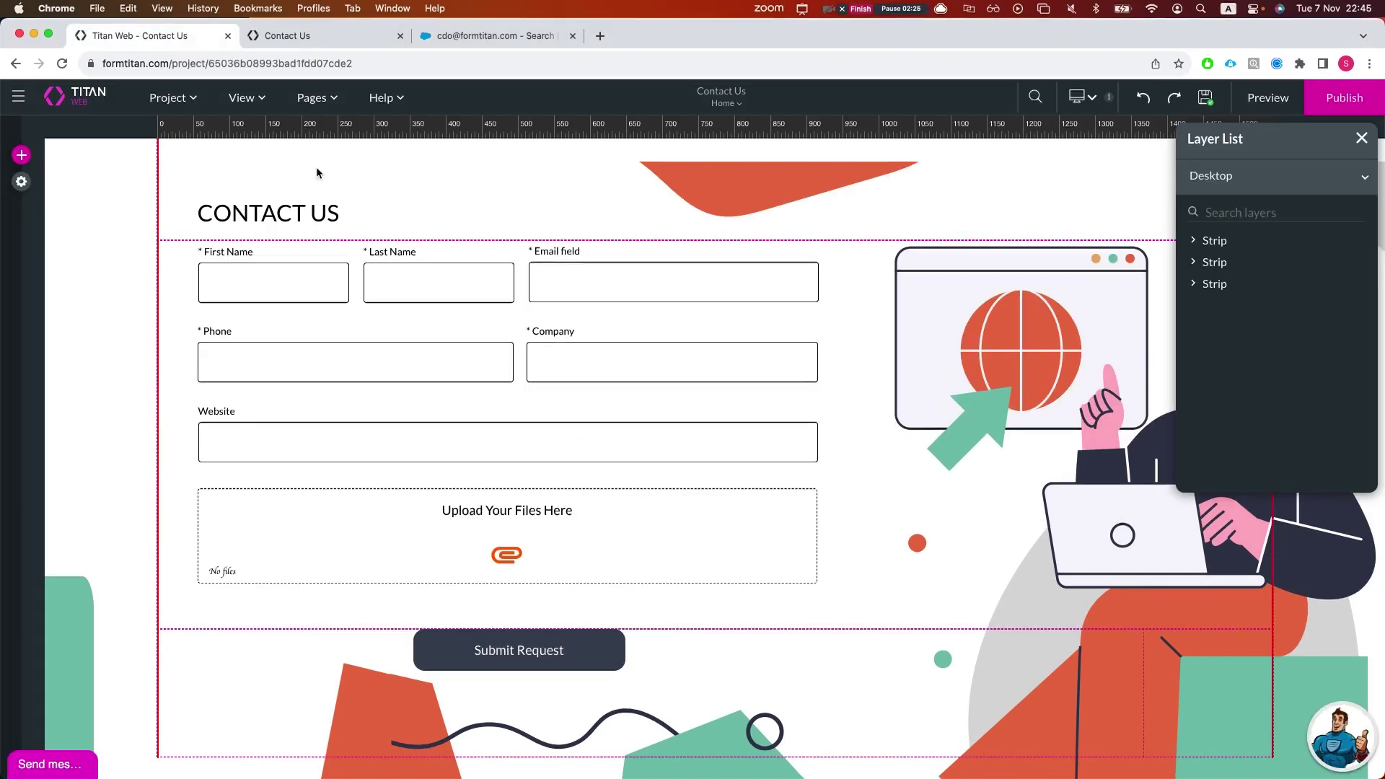
Step: In User Access SmartV settings, confirm two-factor authentication uses the smartv verification code field
{"action": "left_click", "coordinate": [16, 186]}
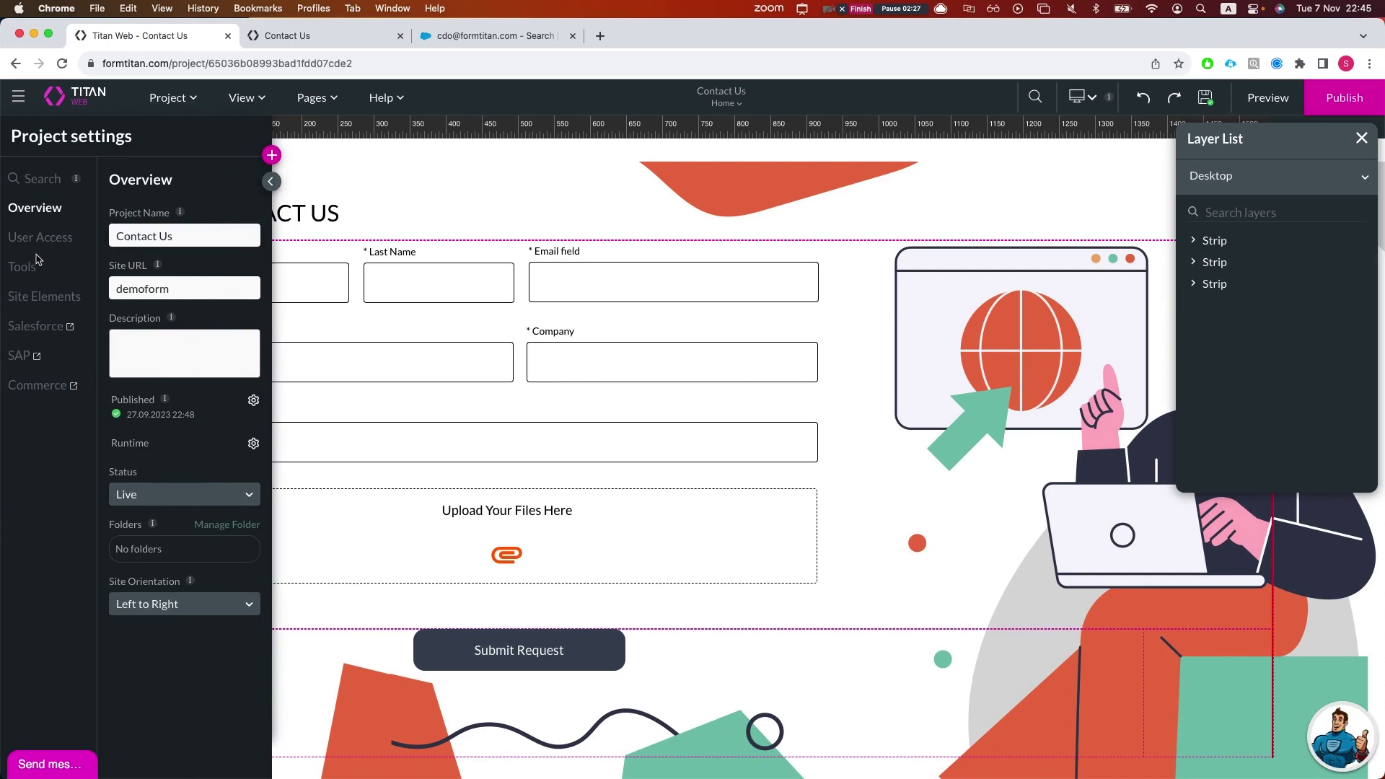
{"action": "left_click", "coordinate": [41, 237]}
{"action": "left_click", "coordinate": [253, 274]}
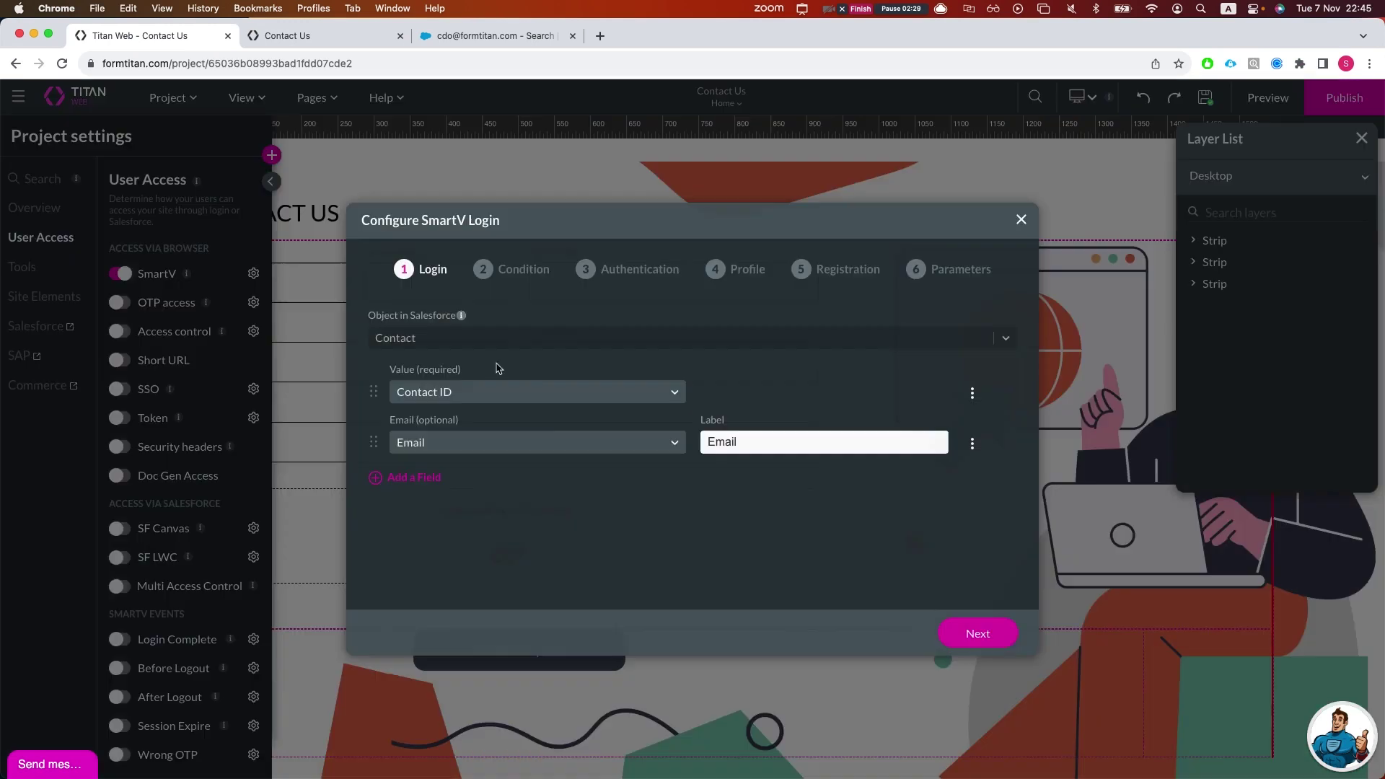
{"action": "left_click", "coordinate": [977, 635]}
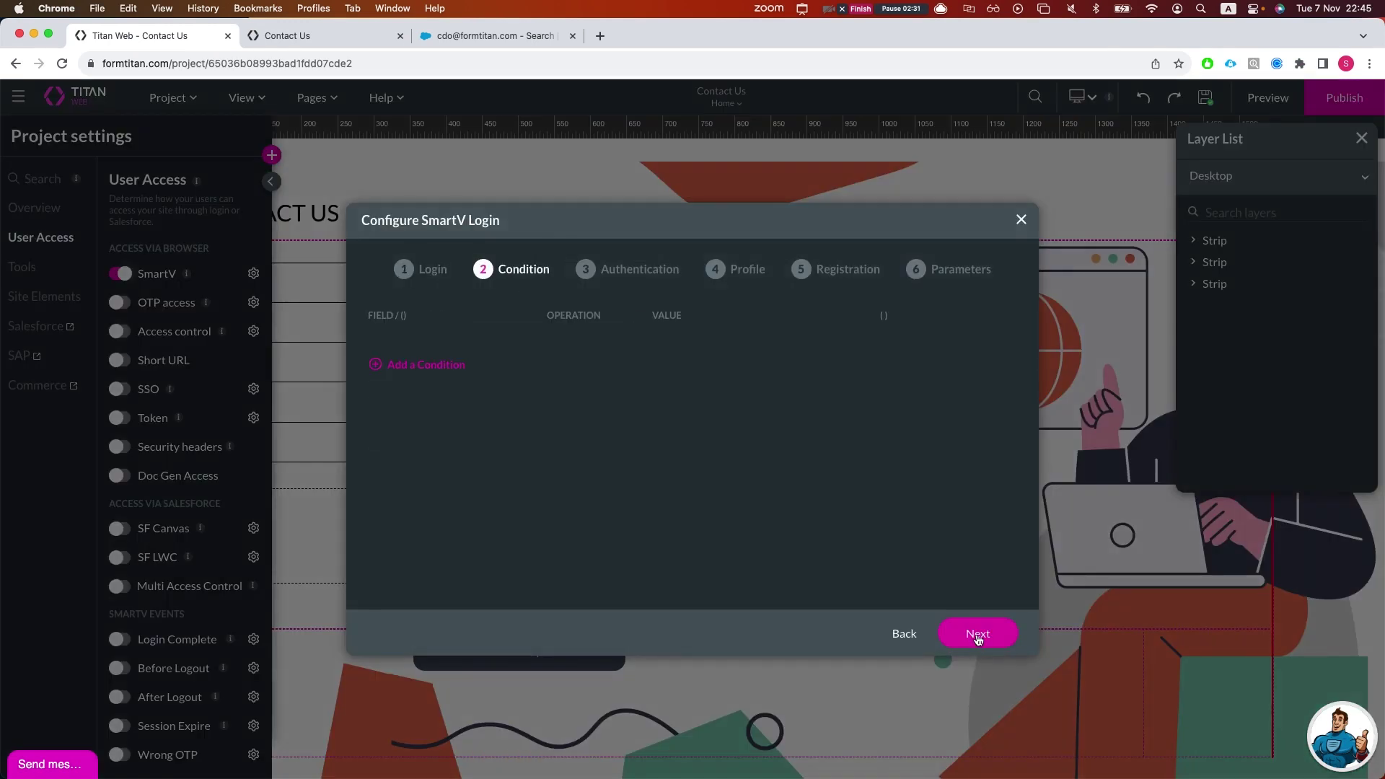
{"action": "left_click", "coordinate": [975, 633]}
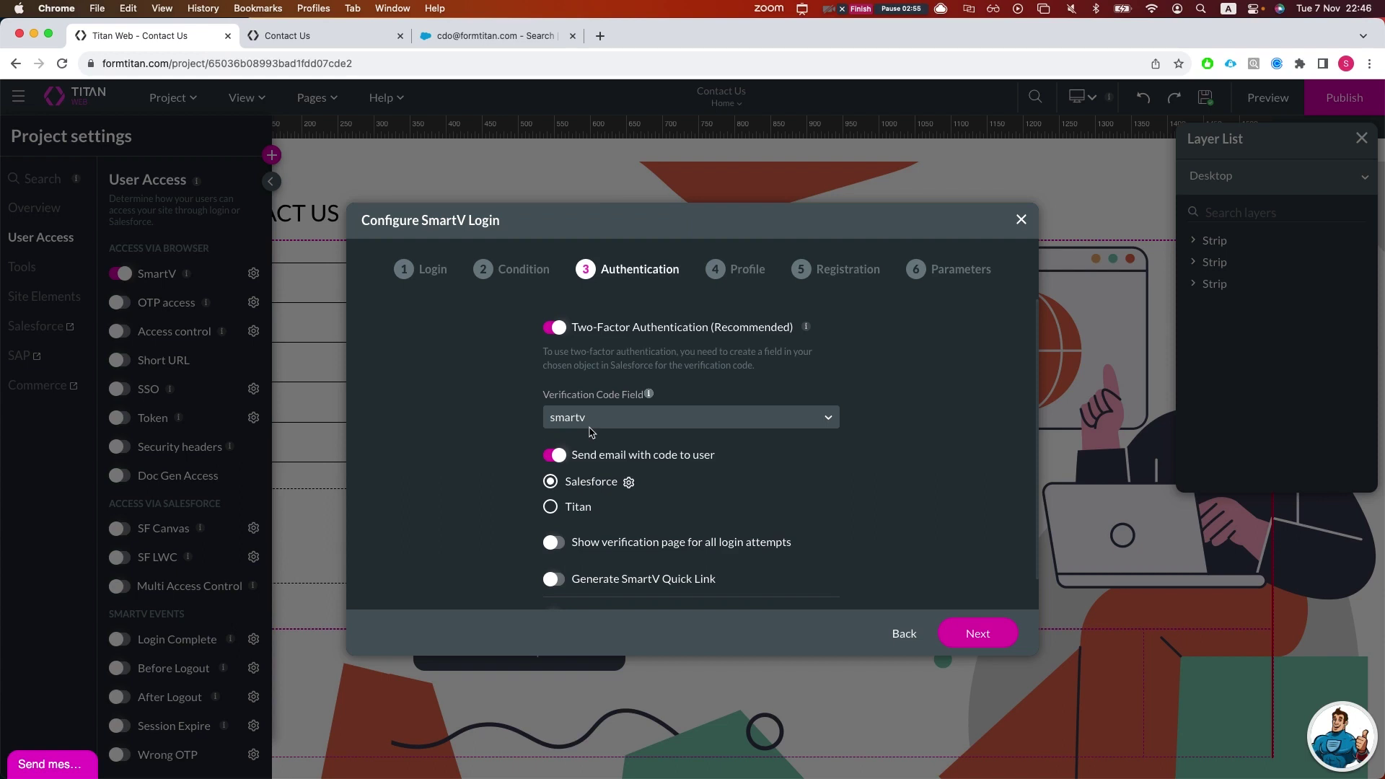
{"action": "left_click", "coordinate": [588, 420]}
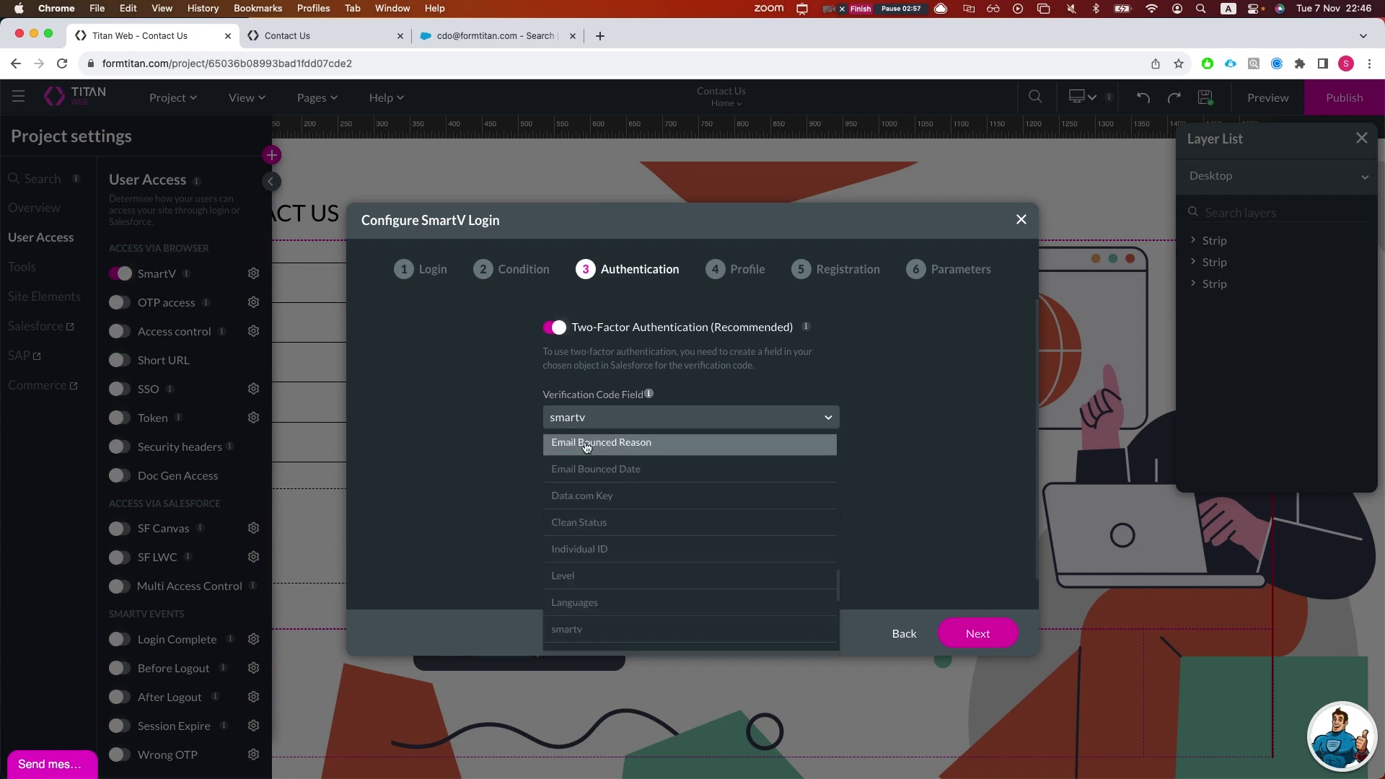
{"action": "left_click", "coordinate": [479, 463]}
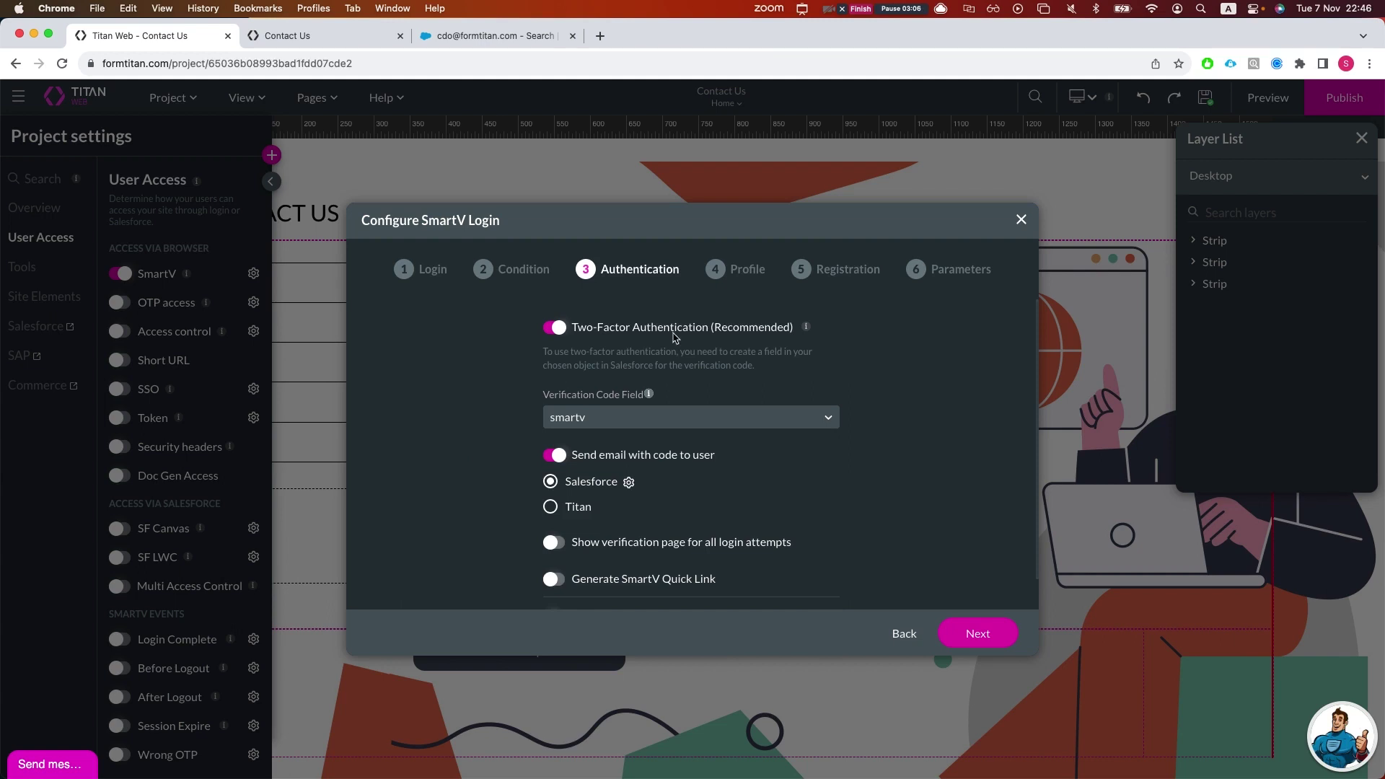
{"action": "left_click", "coordinate": [1020, 220]}
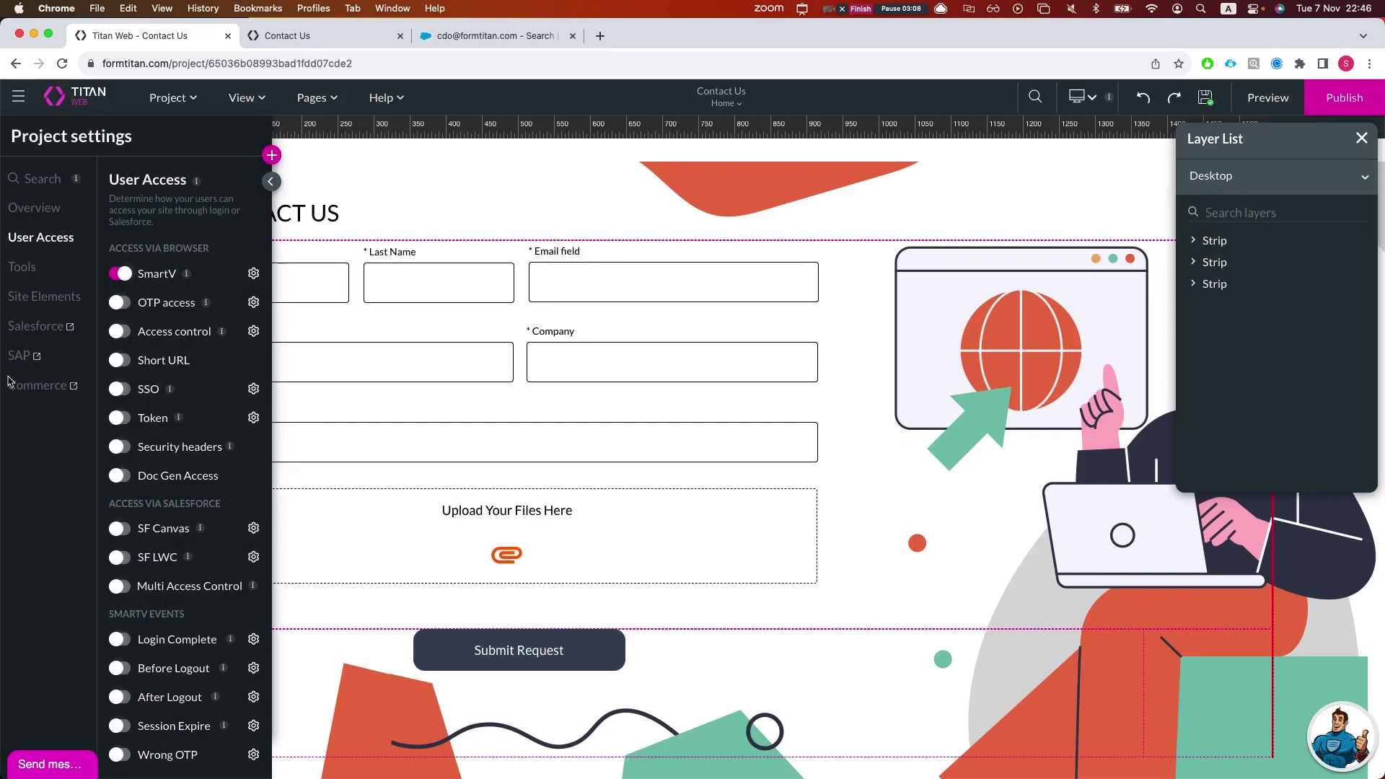
{"action": "left_click", "coordinate": [30, 328]}
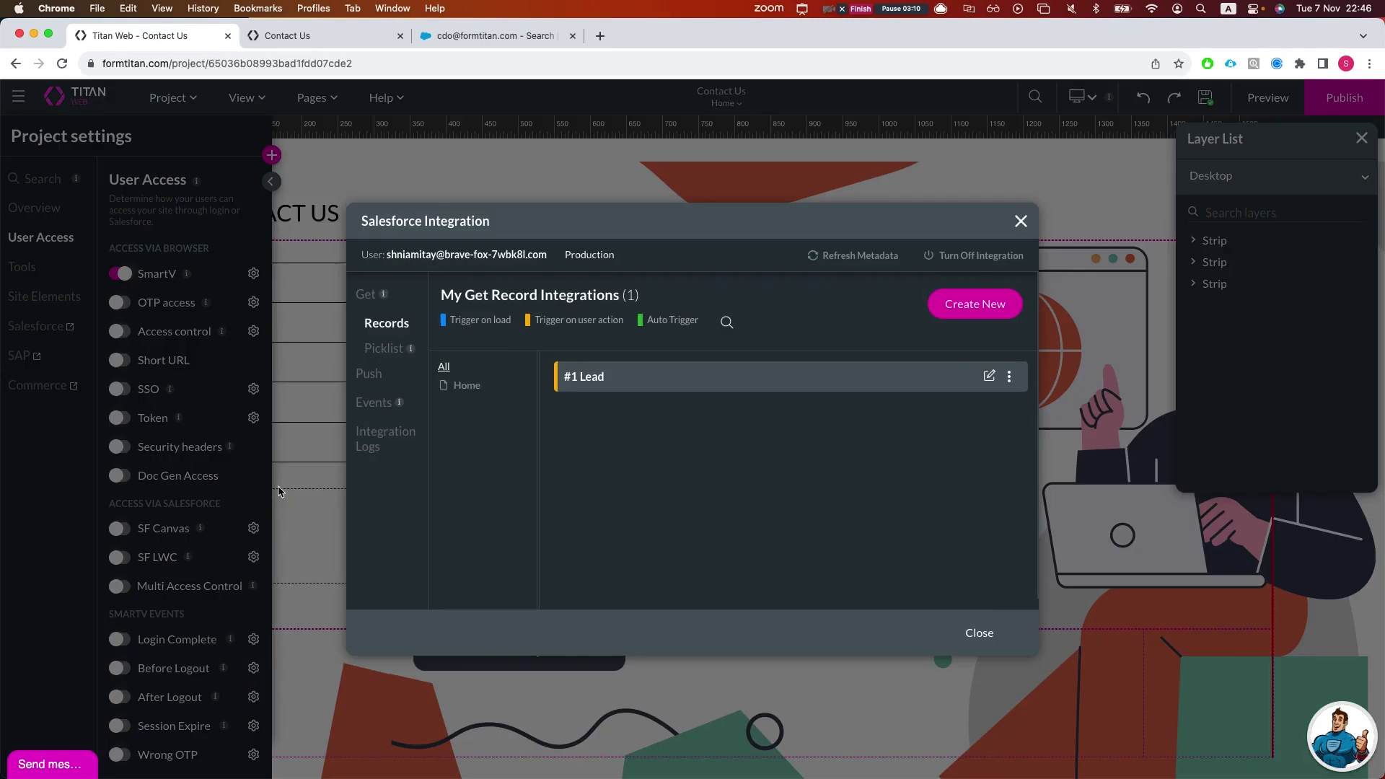
{"action": "left_click", "coordinate": [373, 442]}
{"action": "left_click_drag", "start_coordinate": [668, 398], "coordinate": [510, 392]}
{"action": "left_click", "coordinate": [510, 391]}
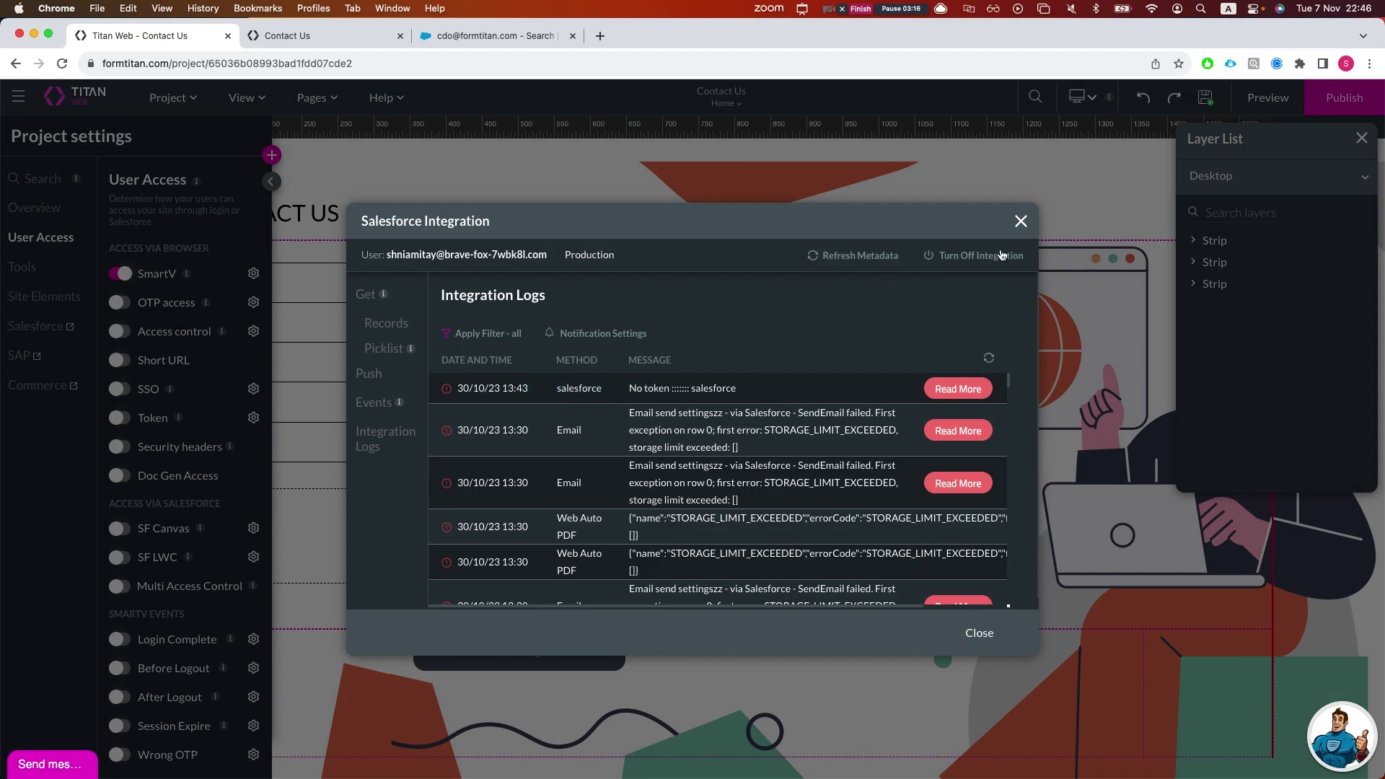
{"action": "left_click", "coordinate": [1020, 222]}
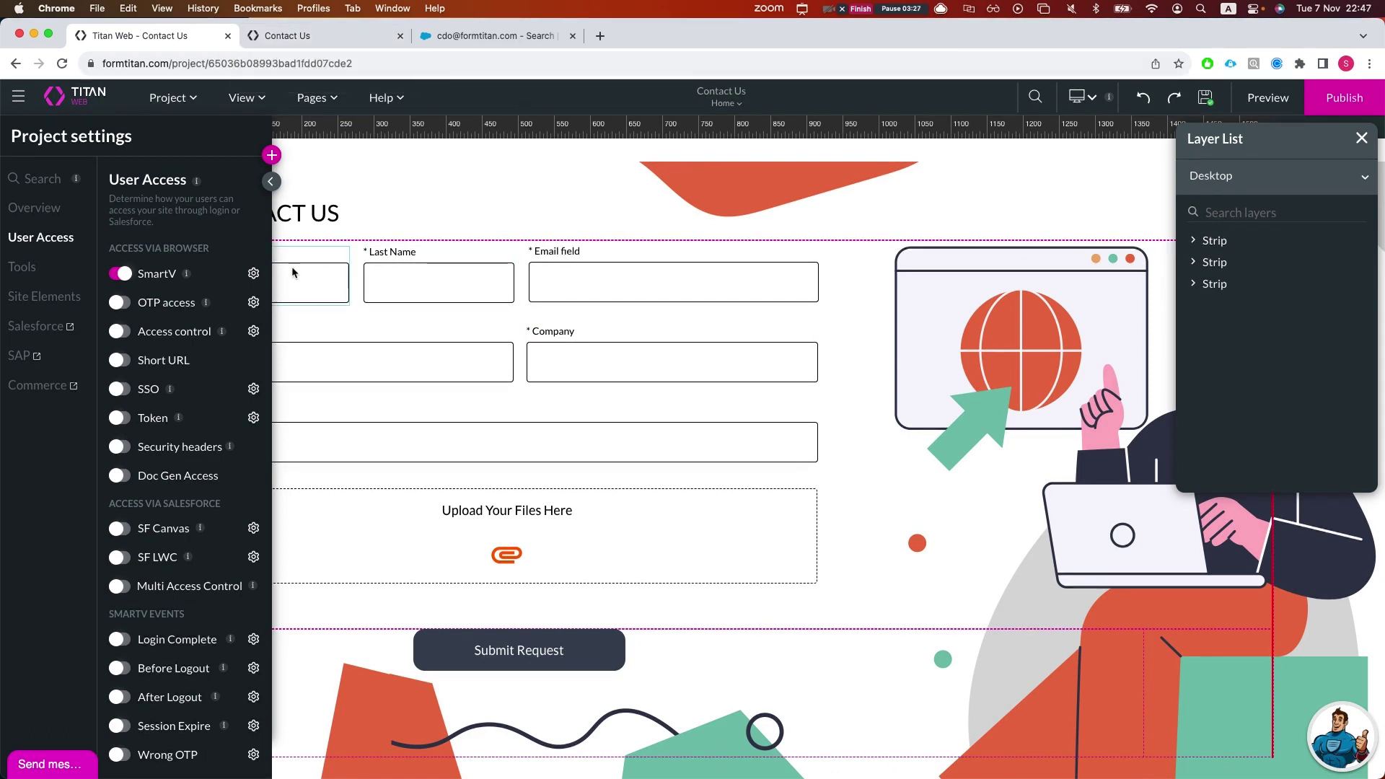
Step: Reopen the SmartV configuration and turn off two-factor authentication
{"action": "left_click", "coordinate": [253, 273]}
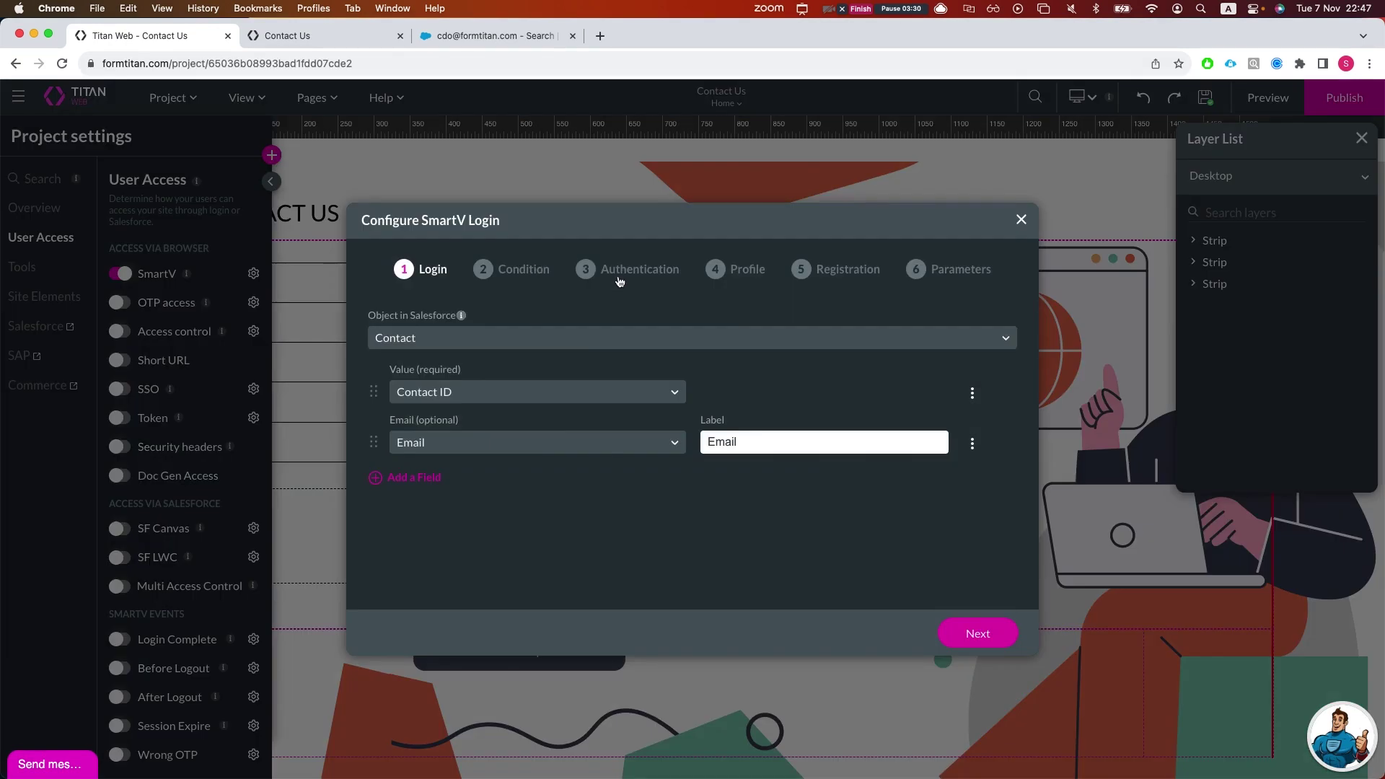
{"action": "left_click", "coordinate": [616, 277]}
{"action": "left_click", "coordinate": [549, 326]}
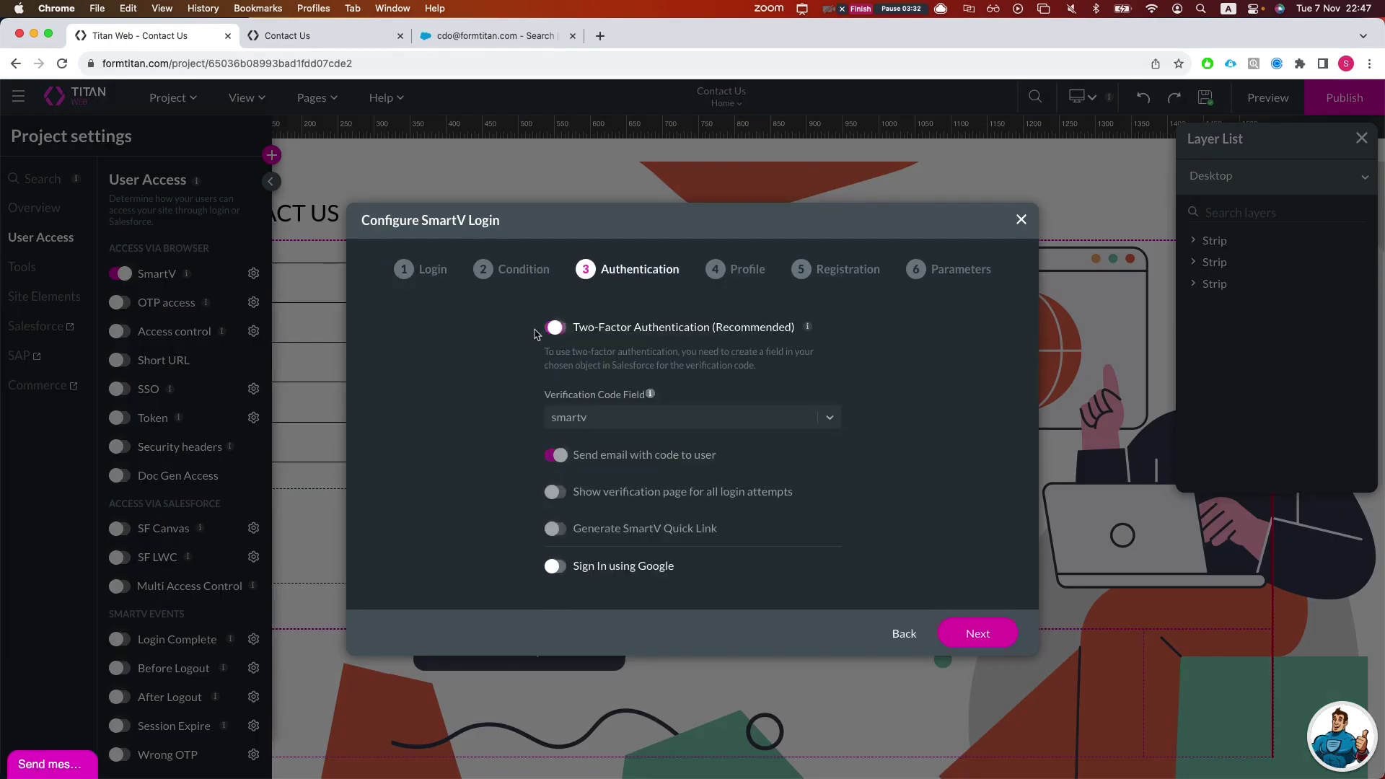
{"action": "left_click", "coordinate": [409, 275]}
Step: Add Co-browsing passcode as an additional login field
{"action": "left_click", "coordinate": [412, 478]}
{"action": "left_click", "coordinate": [457, 493]}
{"action": "type", "text": "pass"}
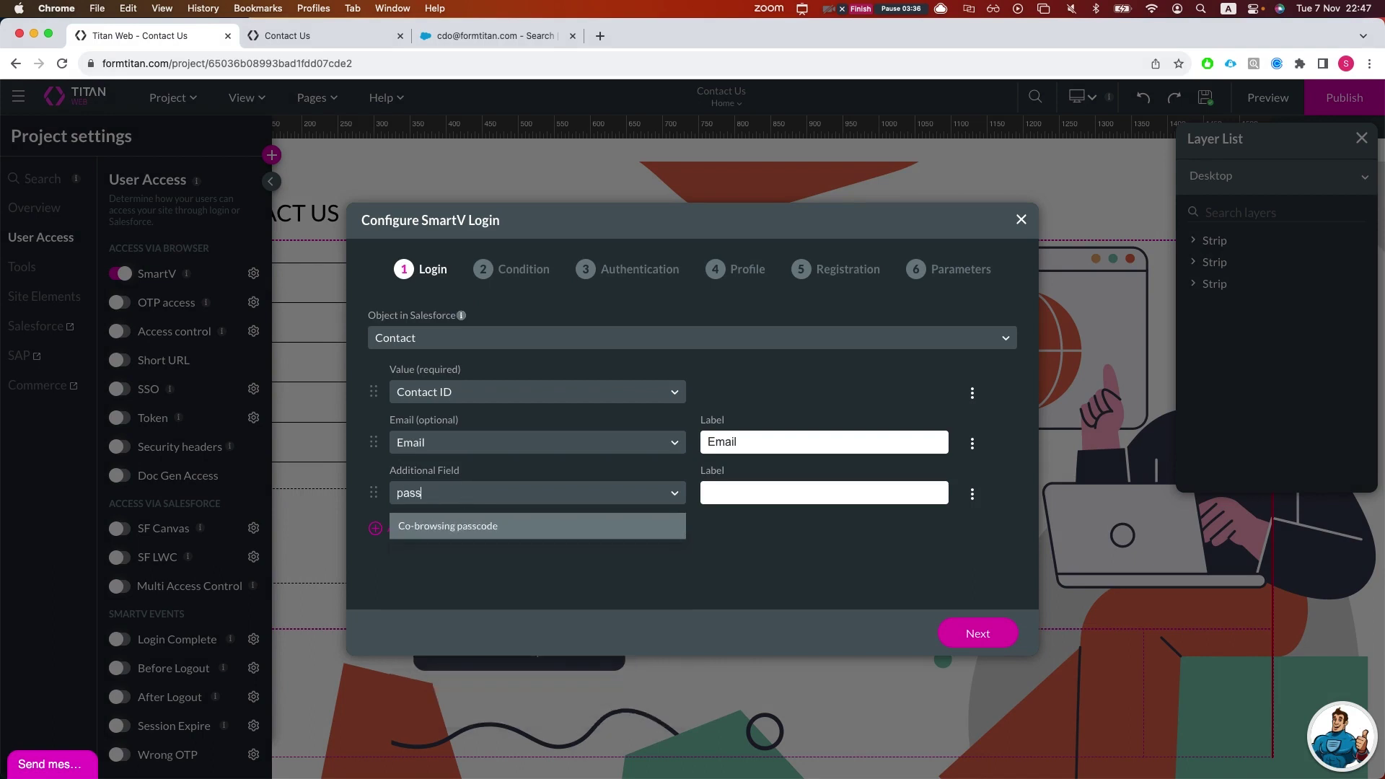
{"action": "key", "text": "BackSpace"}
{"action": "key", "text": "BackSpace"}
{"action": "key", "text": "BackSpace"}
{"action": "key", "text": "BackSpace"}
{"action": "type", "text": "pa"}
{"action": "key", "text": "Return"}
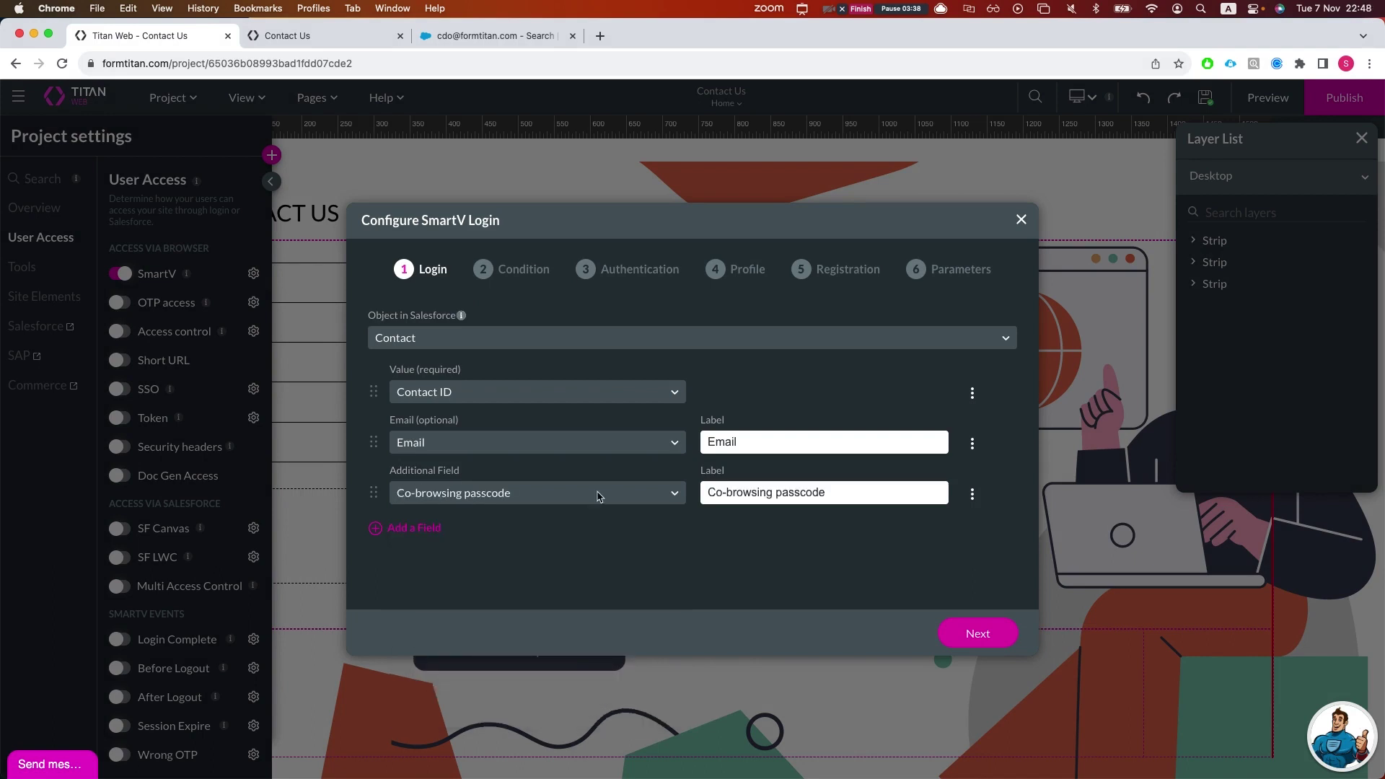
Step: Set the passcode field to Password Mode and relabel it 'pass'
{"action": "left_click", "coordinate": [972, 494]}
{"action": "left_click", "coordinate": [988, 534]}
{"action": "left_click", "coordinate": [973, 493]}
{"action": "left_click", "coordinate": [763, 551]}
{"action": "triple_click", "coordinate": [826, 490]}
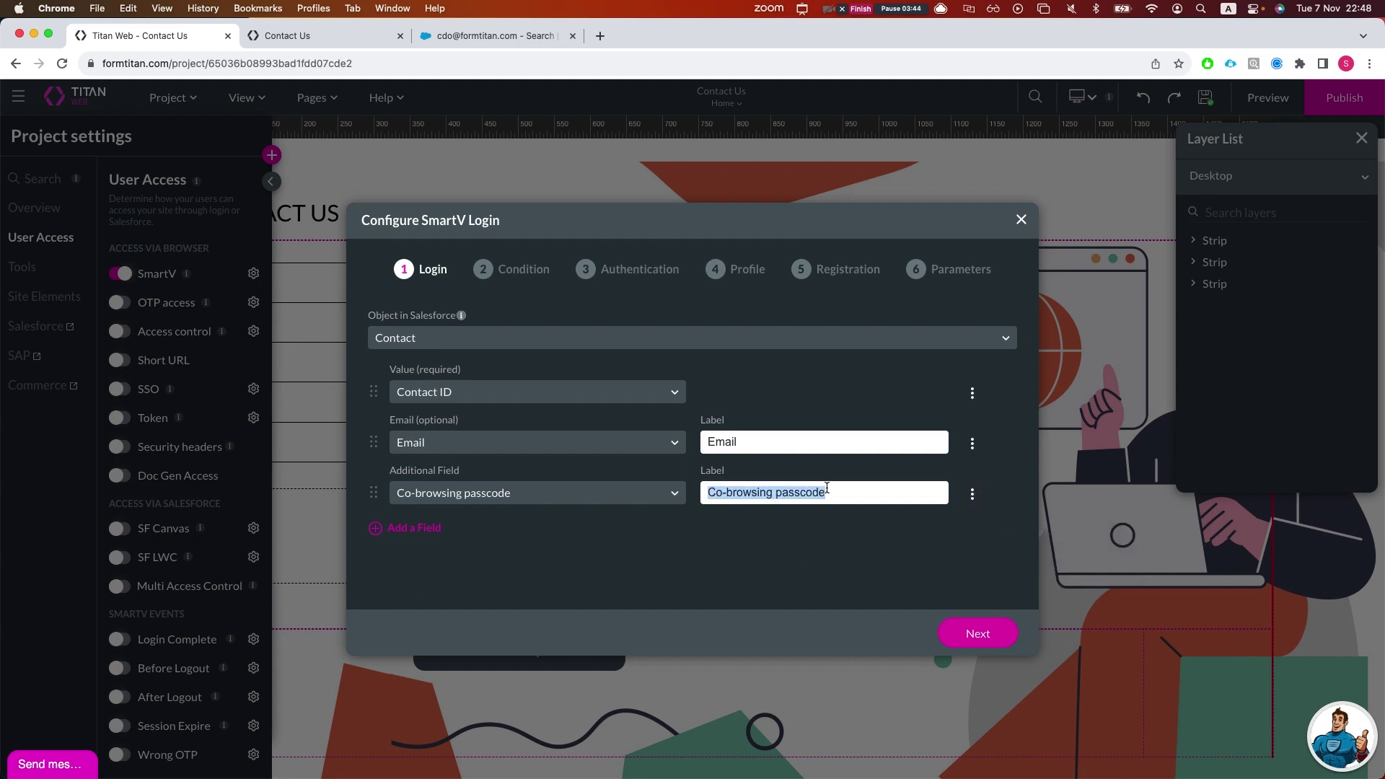
{"action": "type", "text": "pass"}
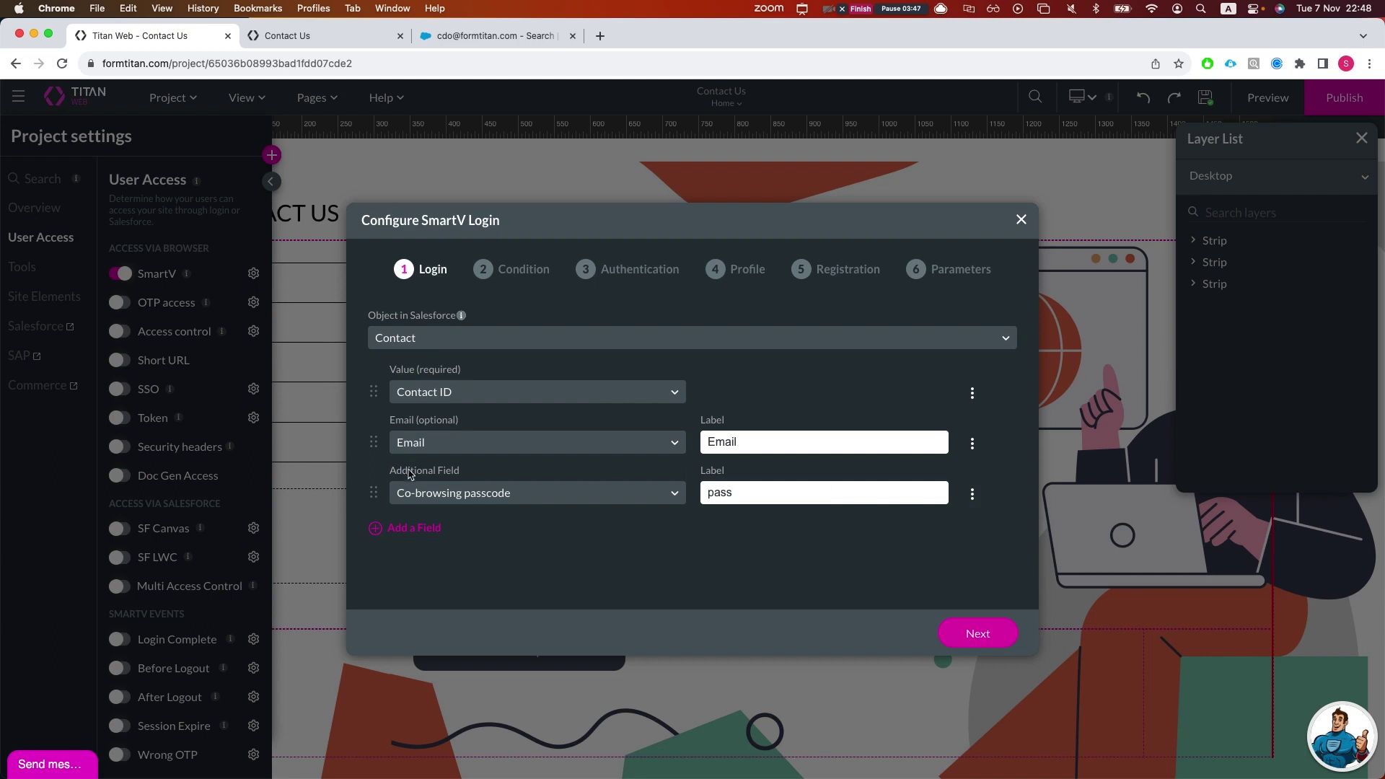